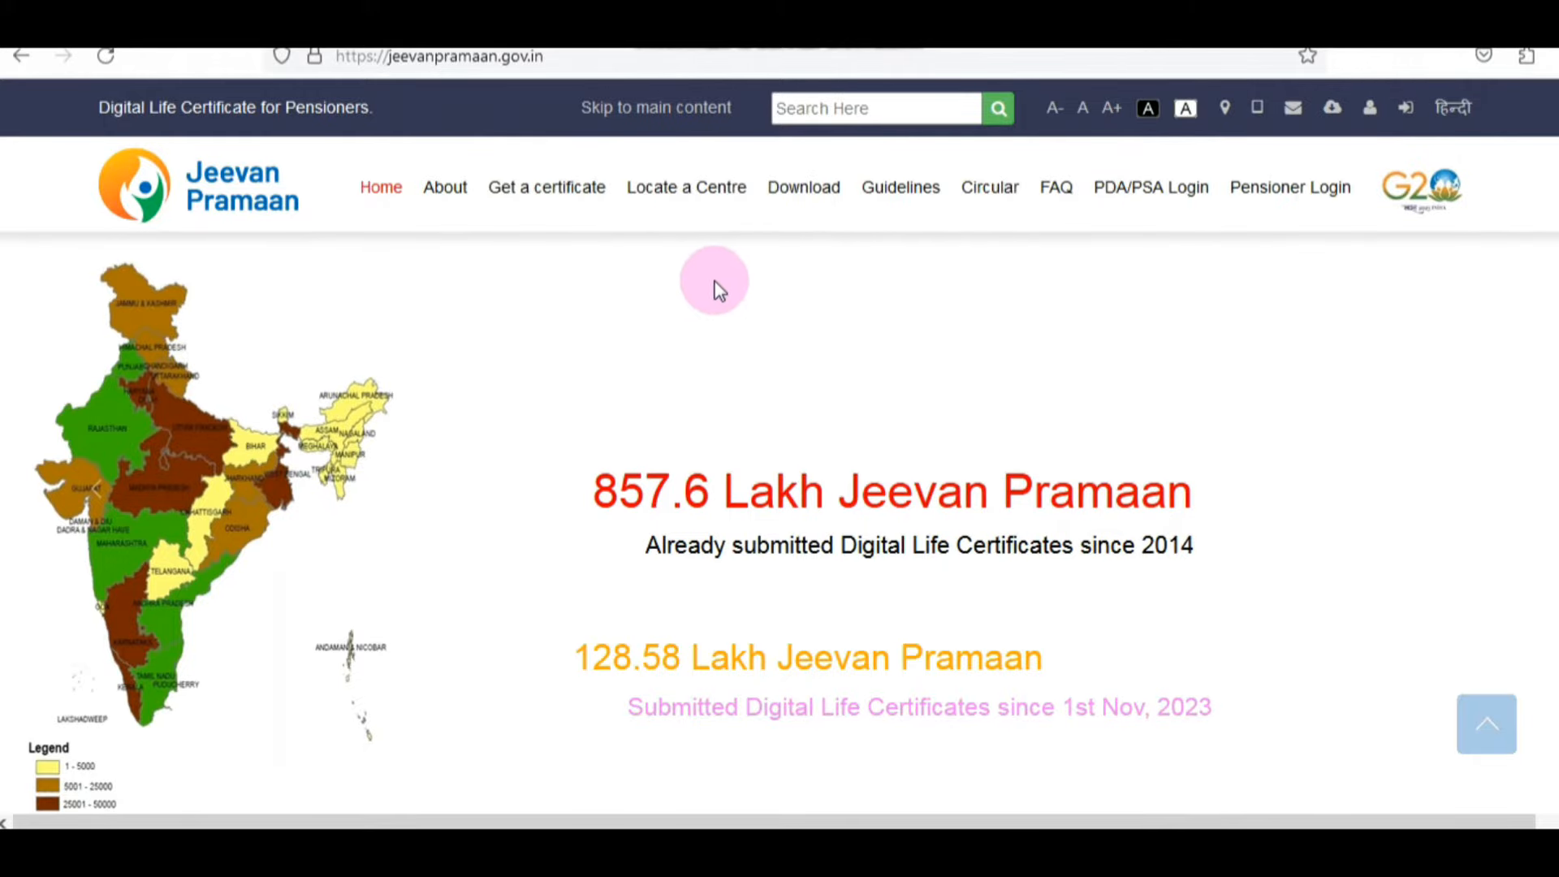
# Open the Download Application page and review its email and captcha form for the client software link.
pyautogui.click(804, 191)
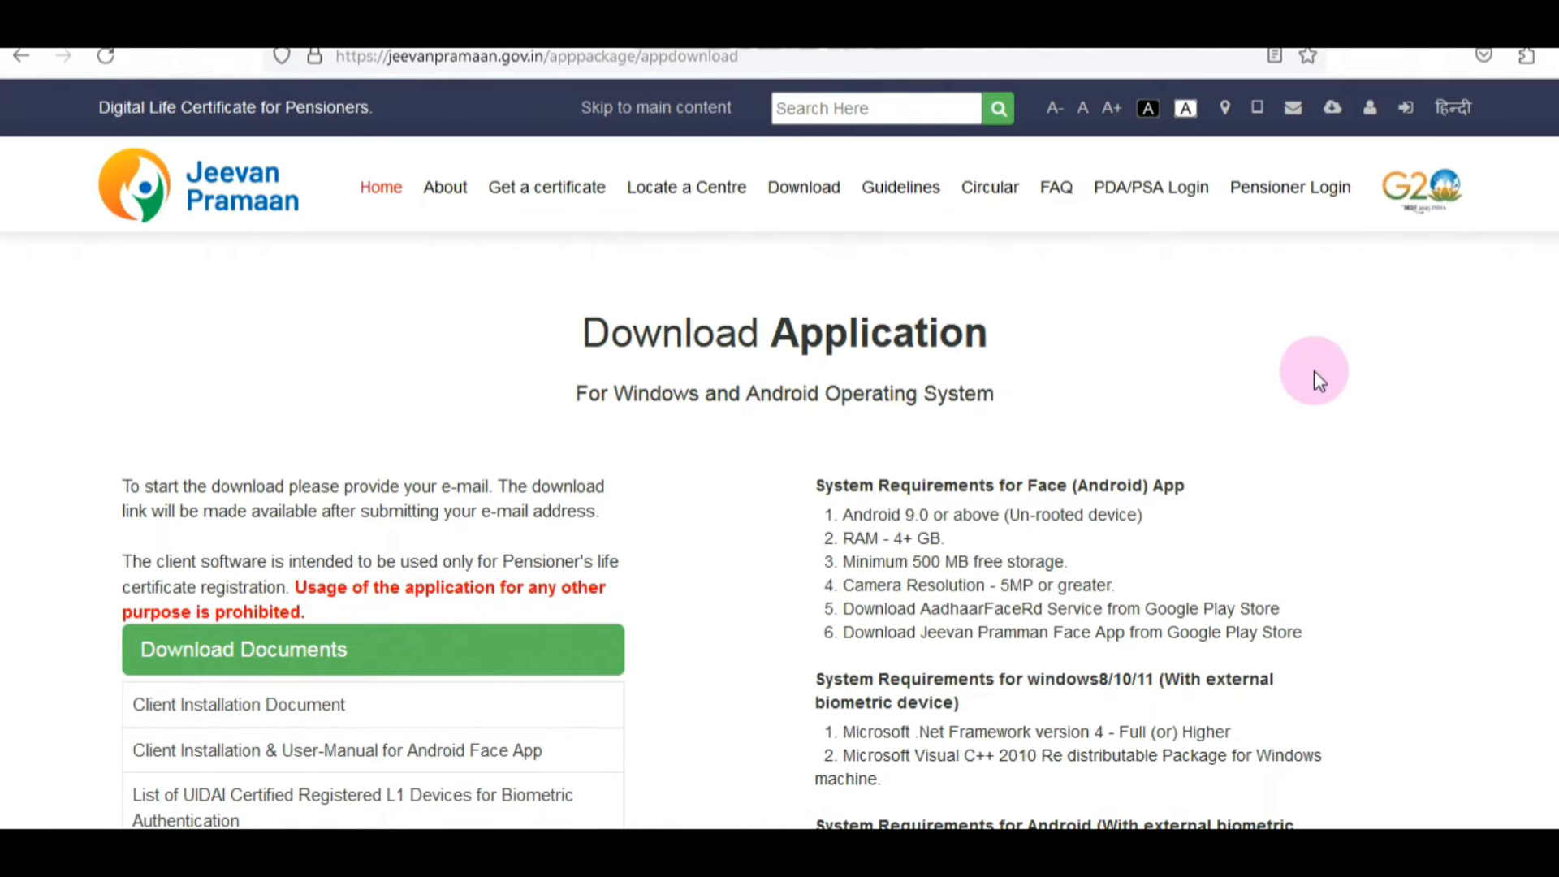
pyautogui.scroll(-3, 1314, 370)
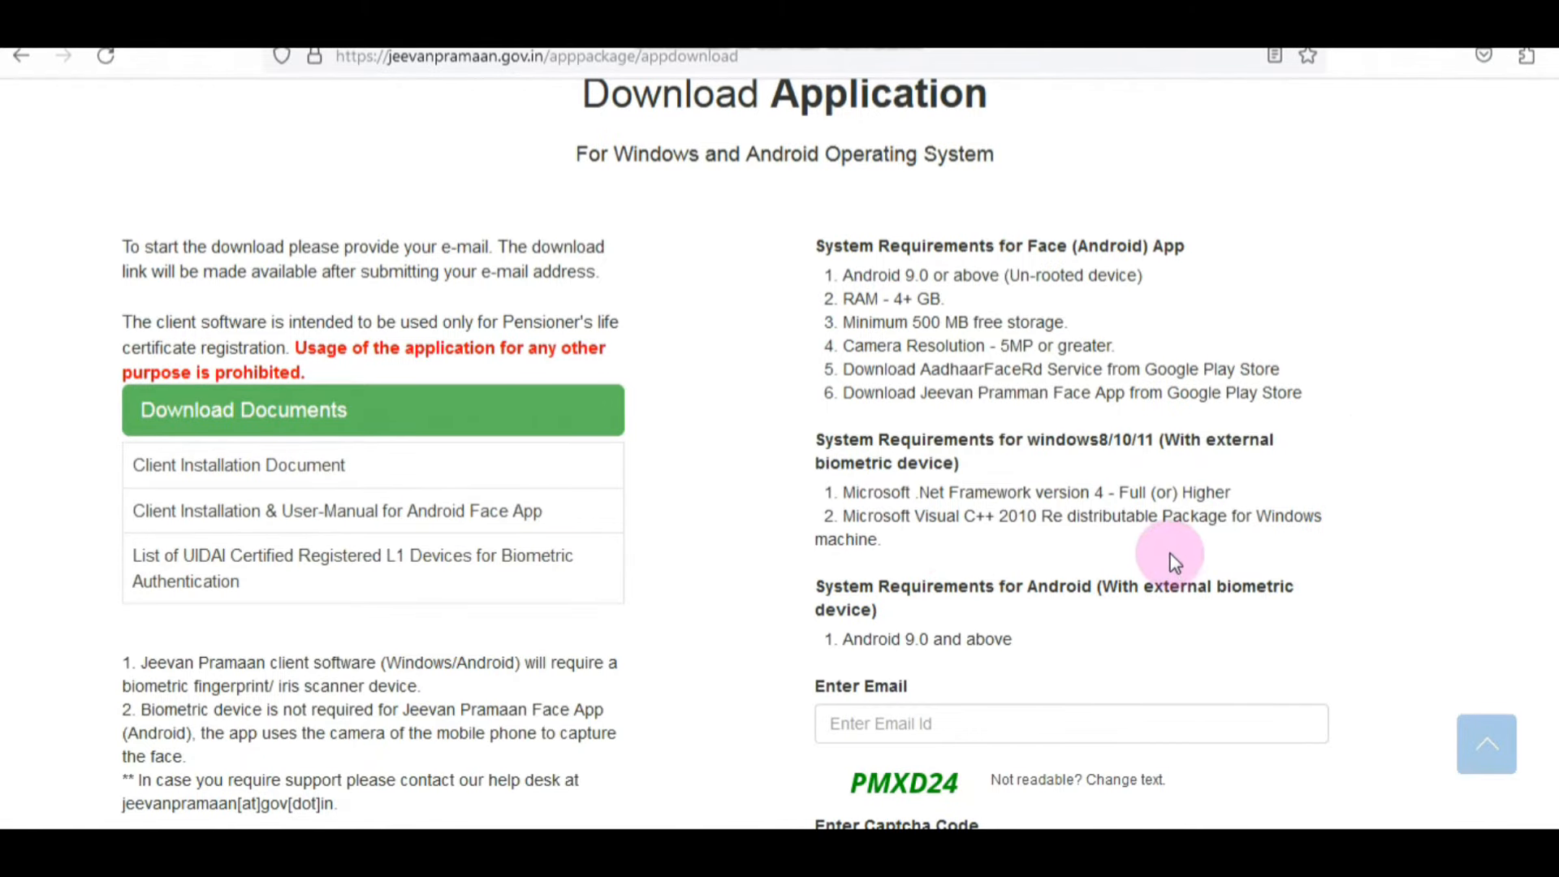
pyautogui.scroll(-3, 1382, 381)
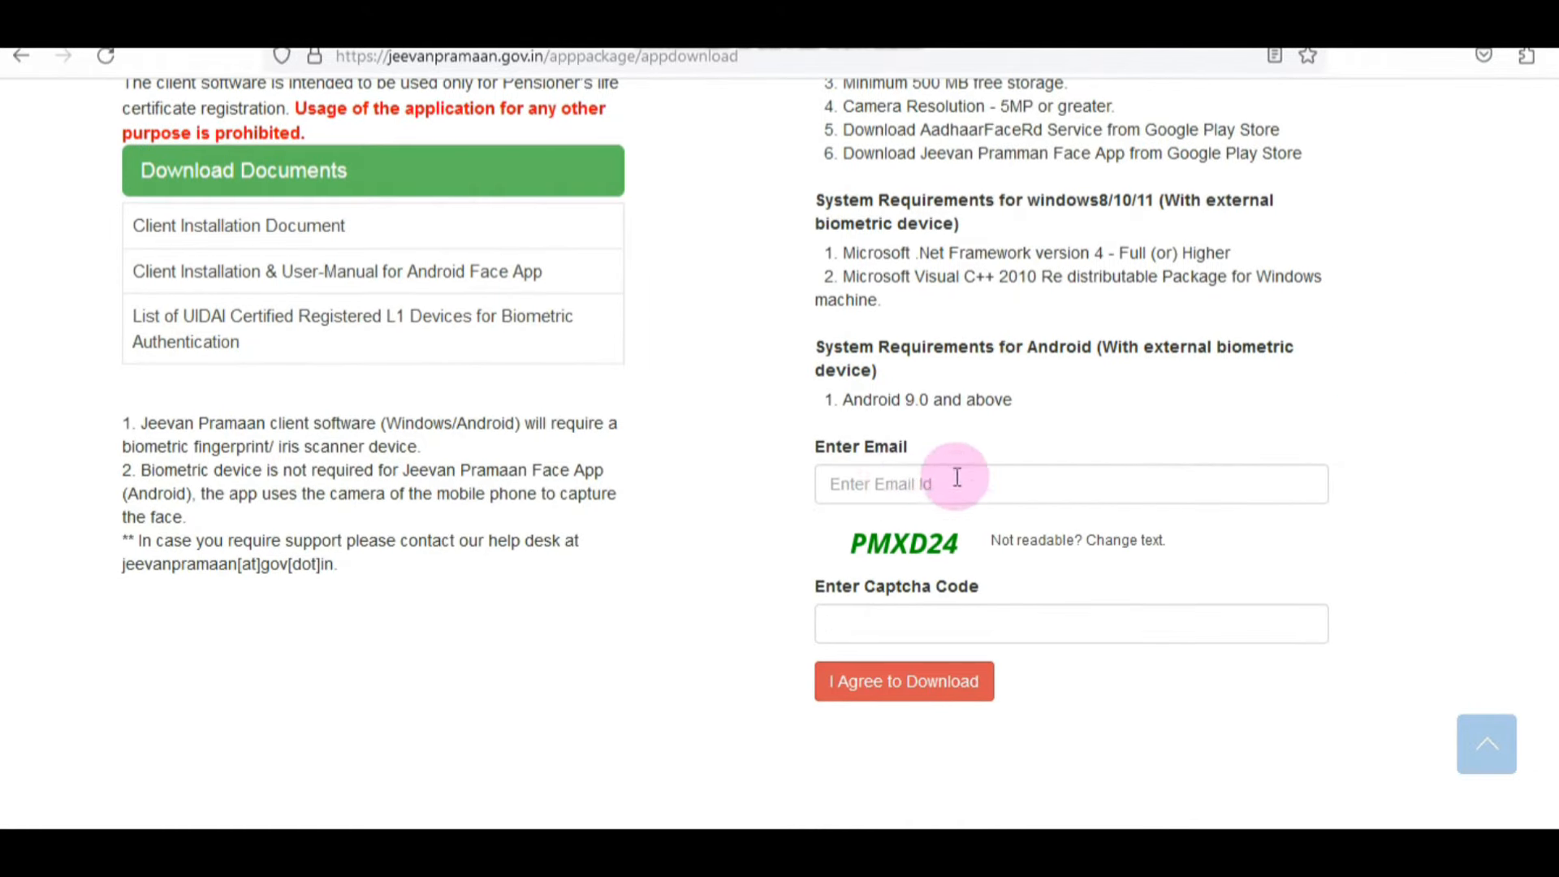
pyautogui.click(914, 484)
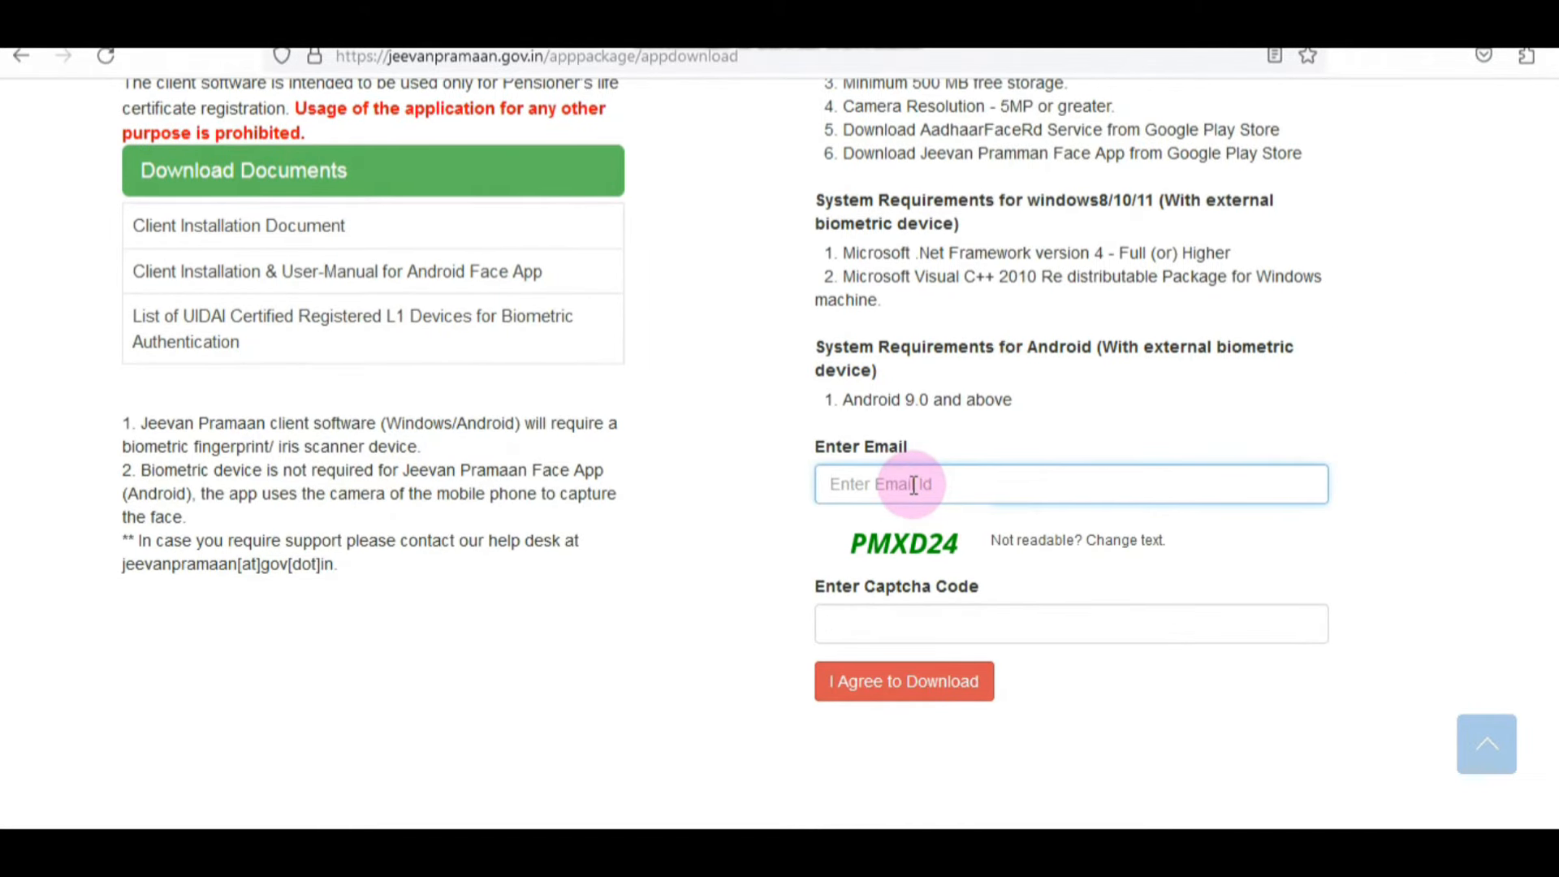
pyautogui.click(895, 626)
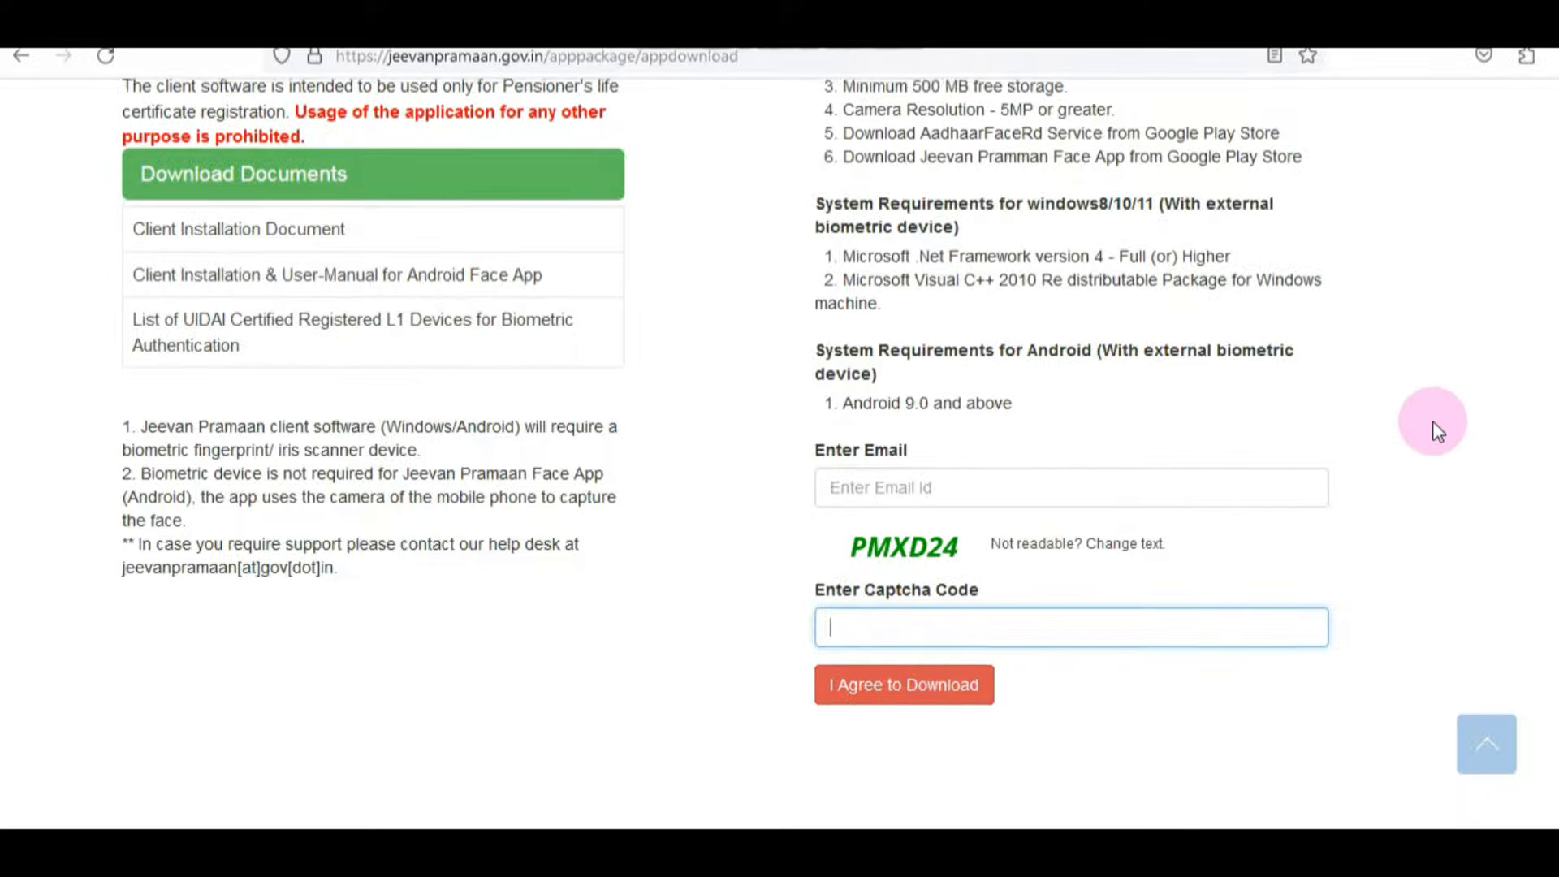
pyautogui.scroll(5, 1434, 428)
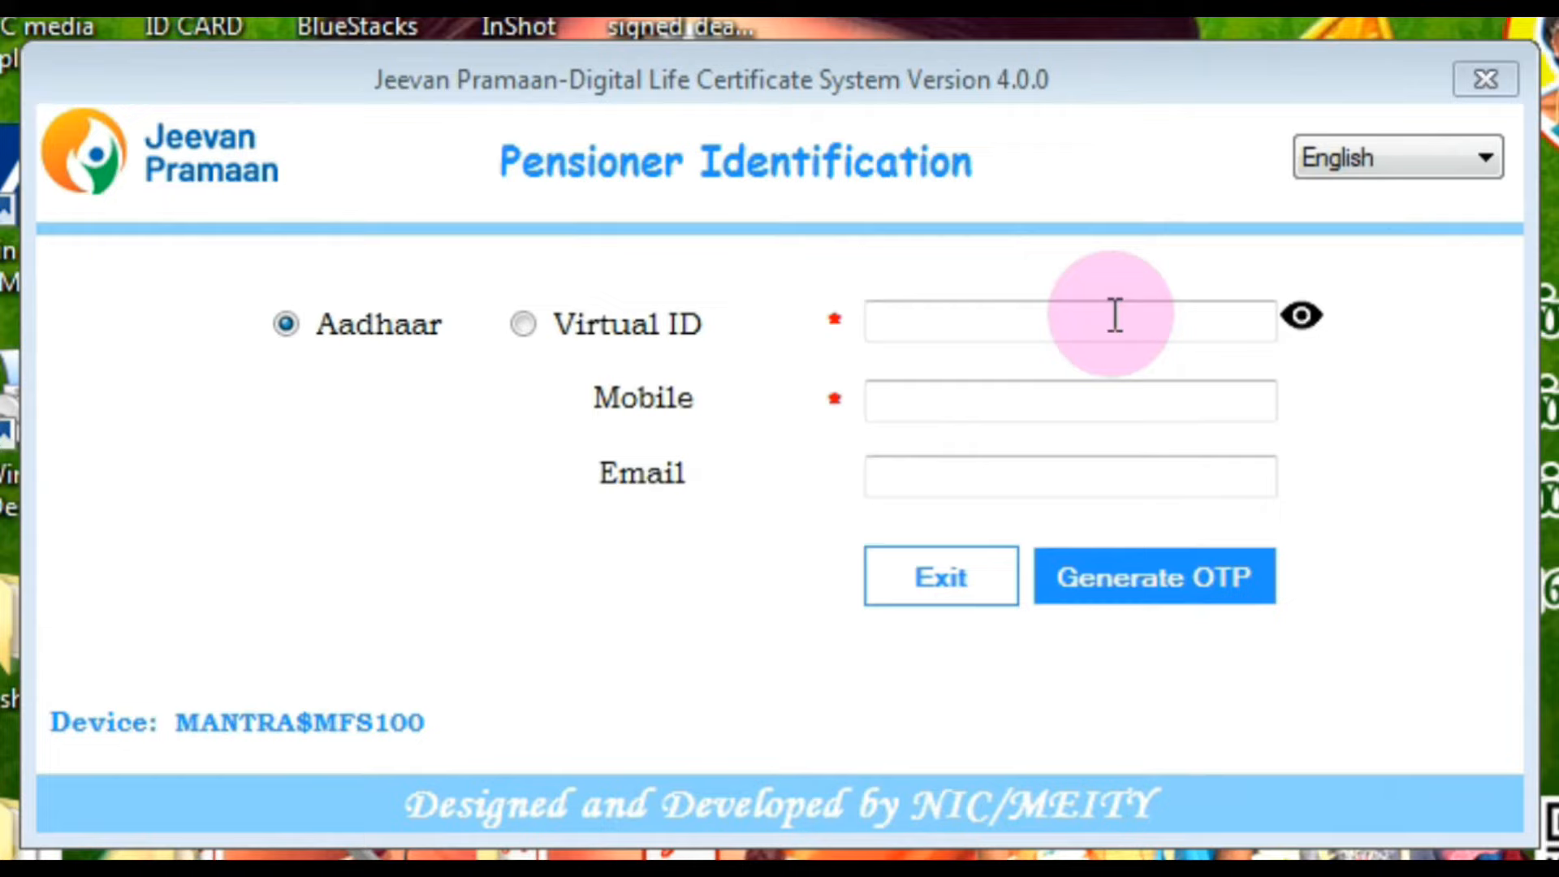
# Enter the pensioner's Aadhaar number and registered mobile number.
pyautogui.click(1056, 331)
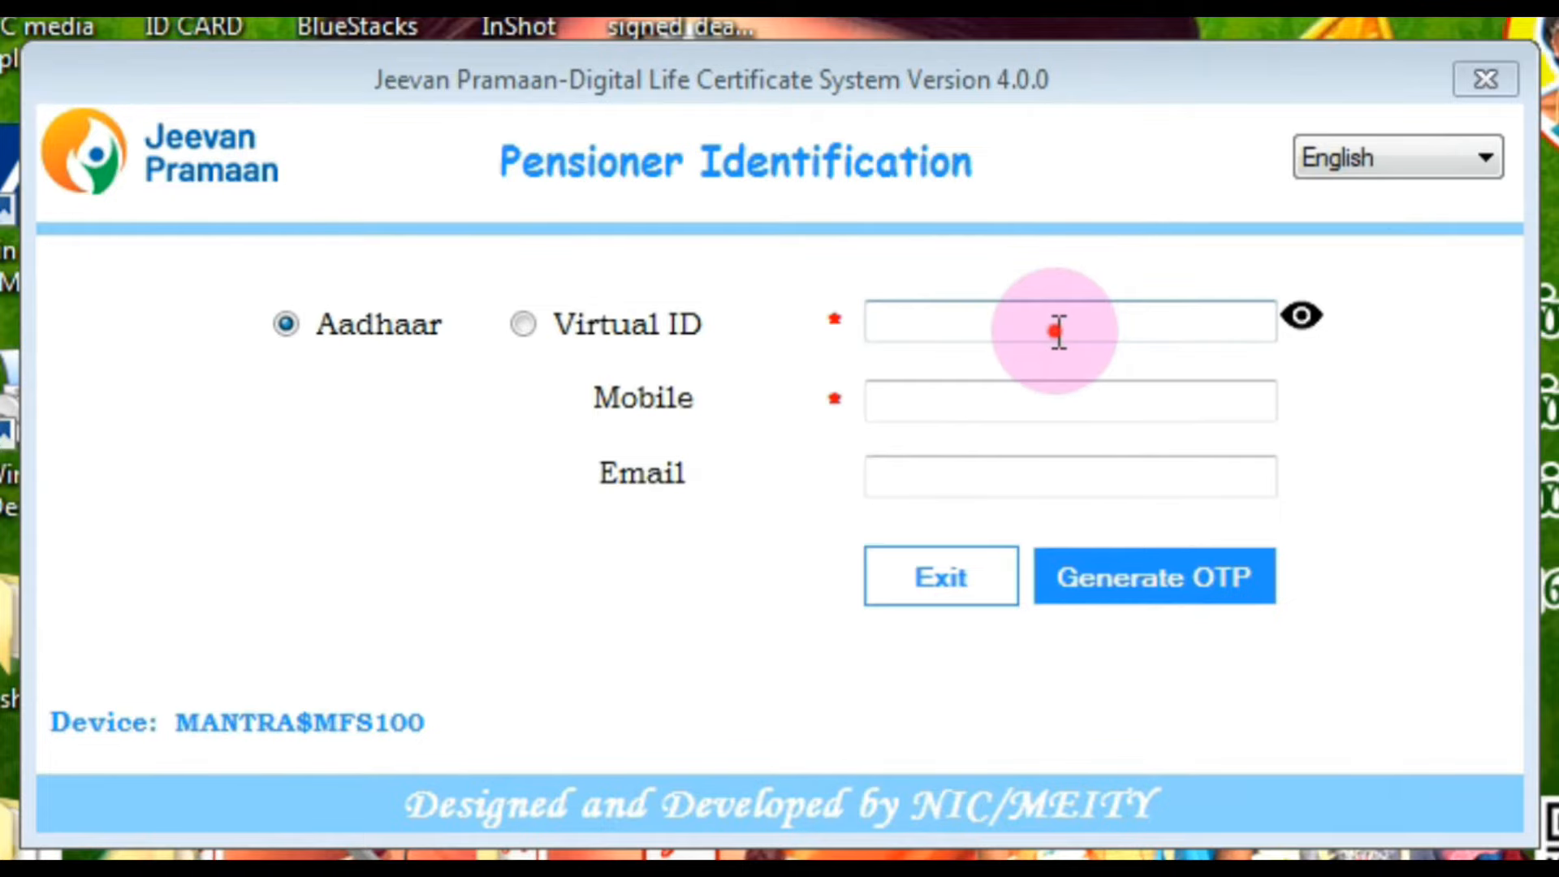
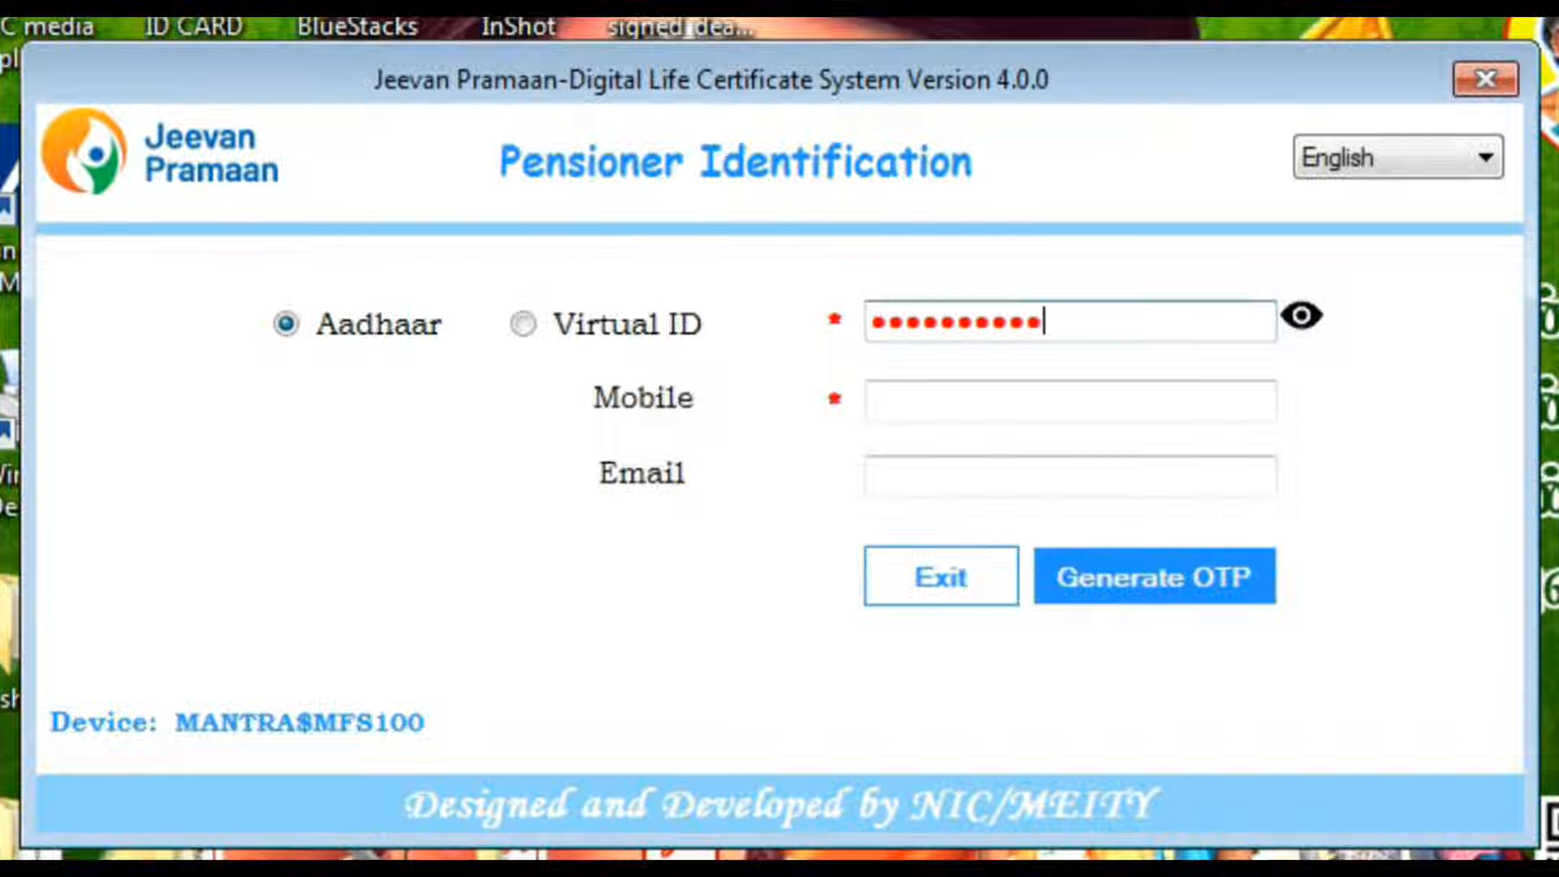
pyautogui.click(1020, 398)
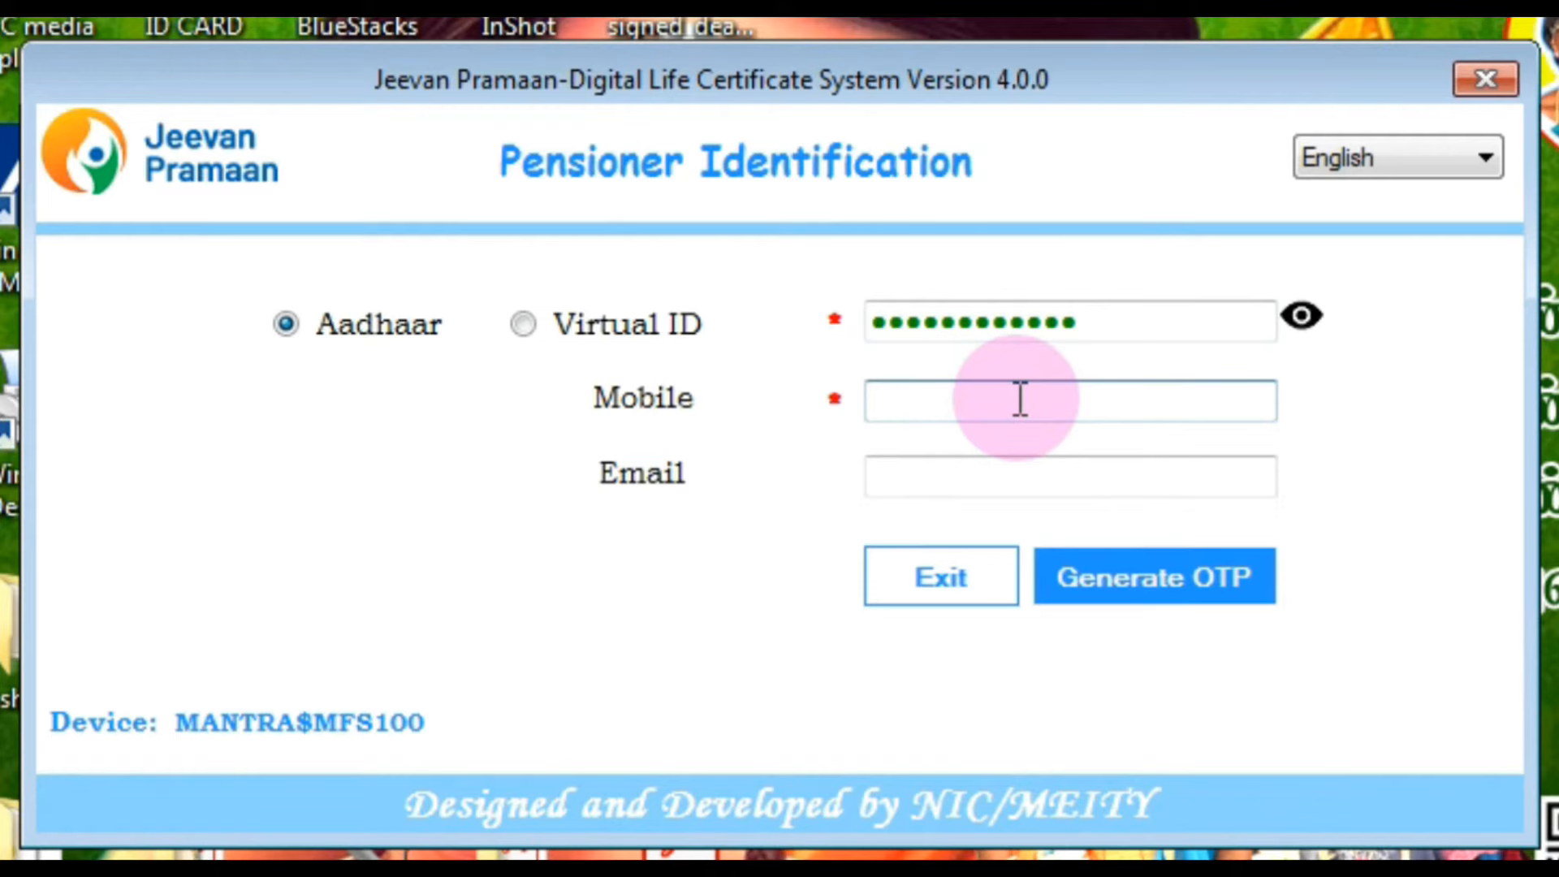
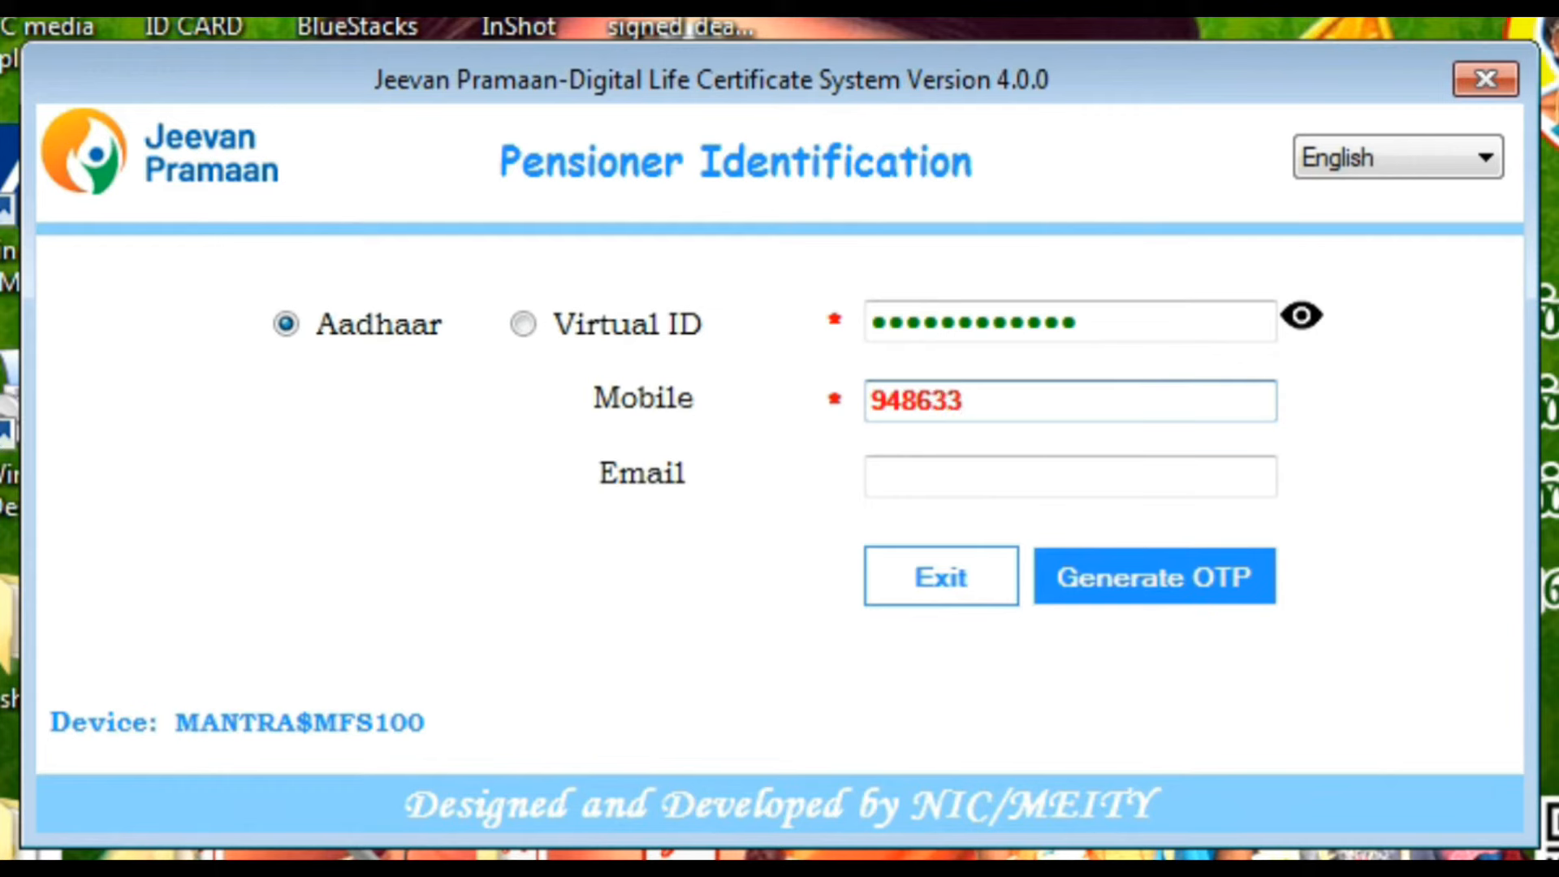
# Generate a mobile OTP, enter the received code and confirm it to reach Pensioner Details.
pyautogui.click(1155, 578)
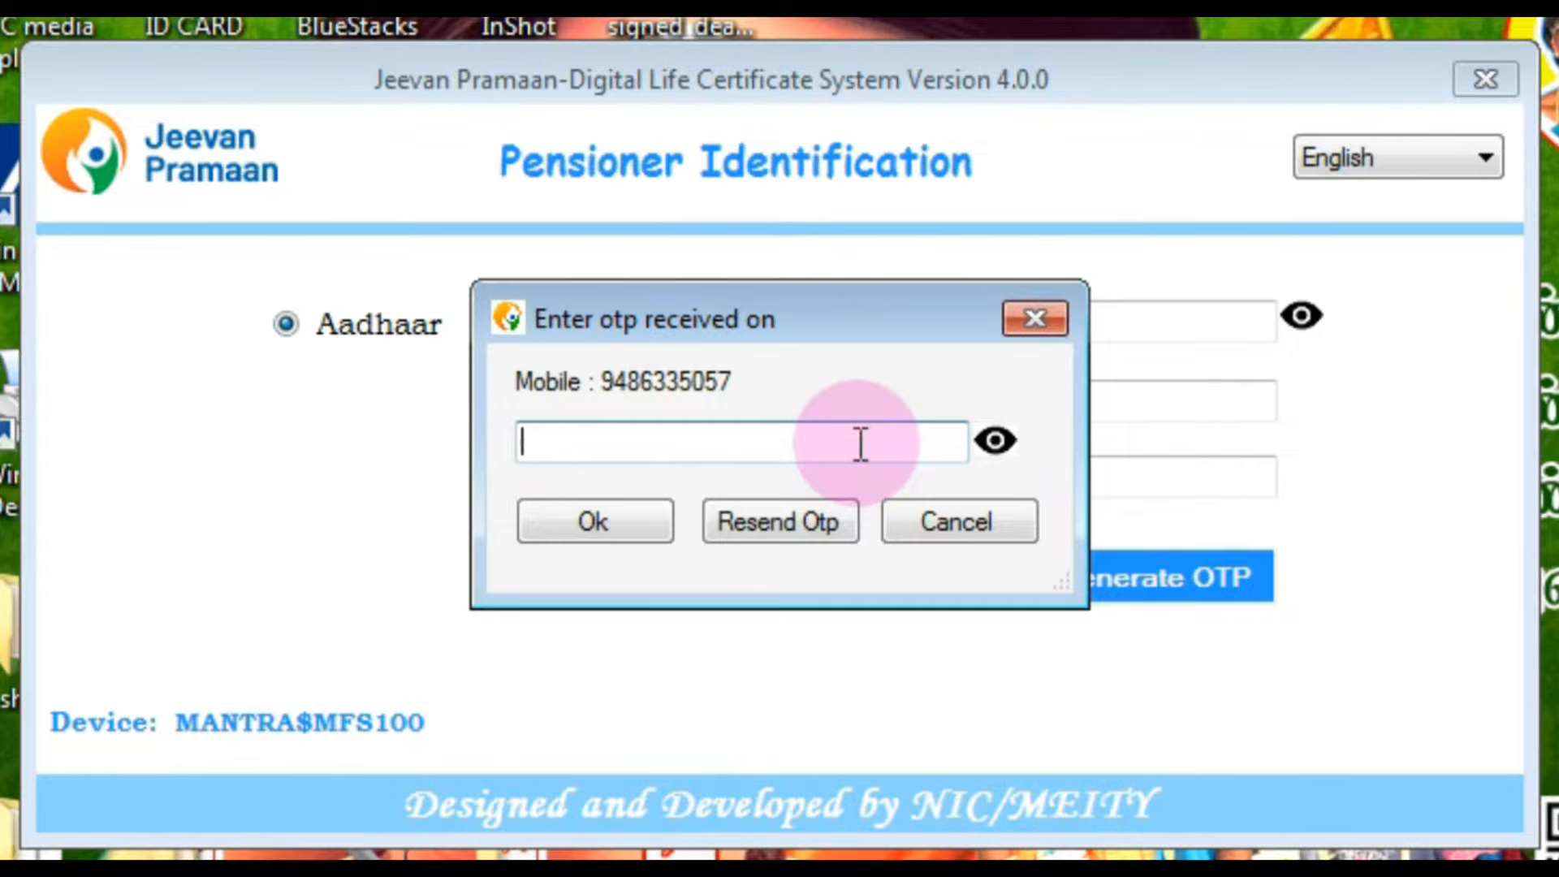
pyautogui.write('••')
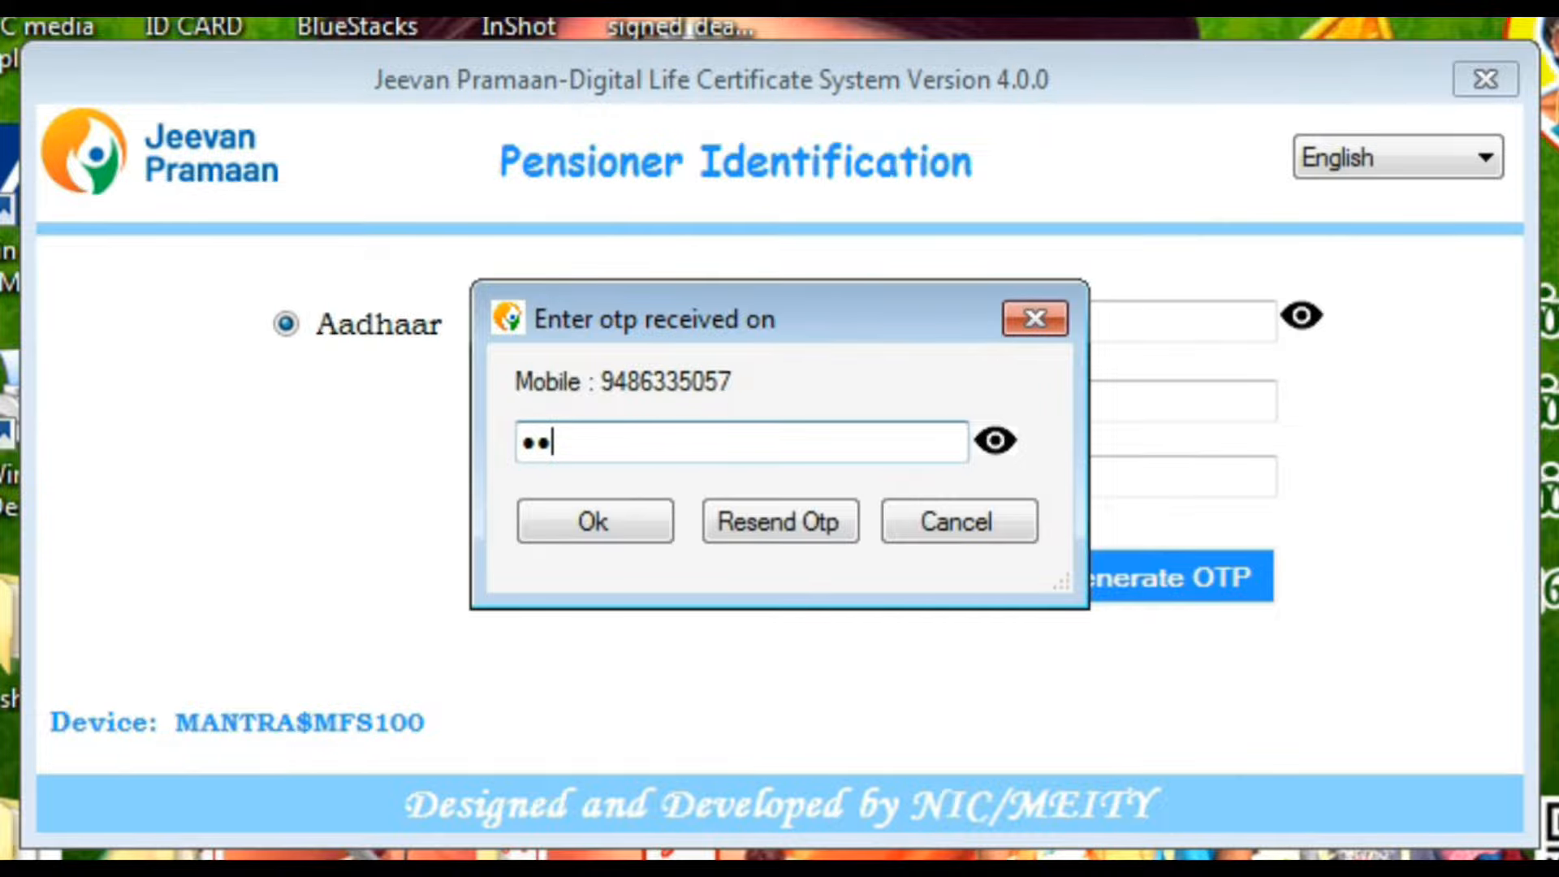
pyautogui.write('••••')
pyautogui.click(837, 457)
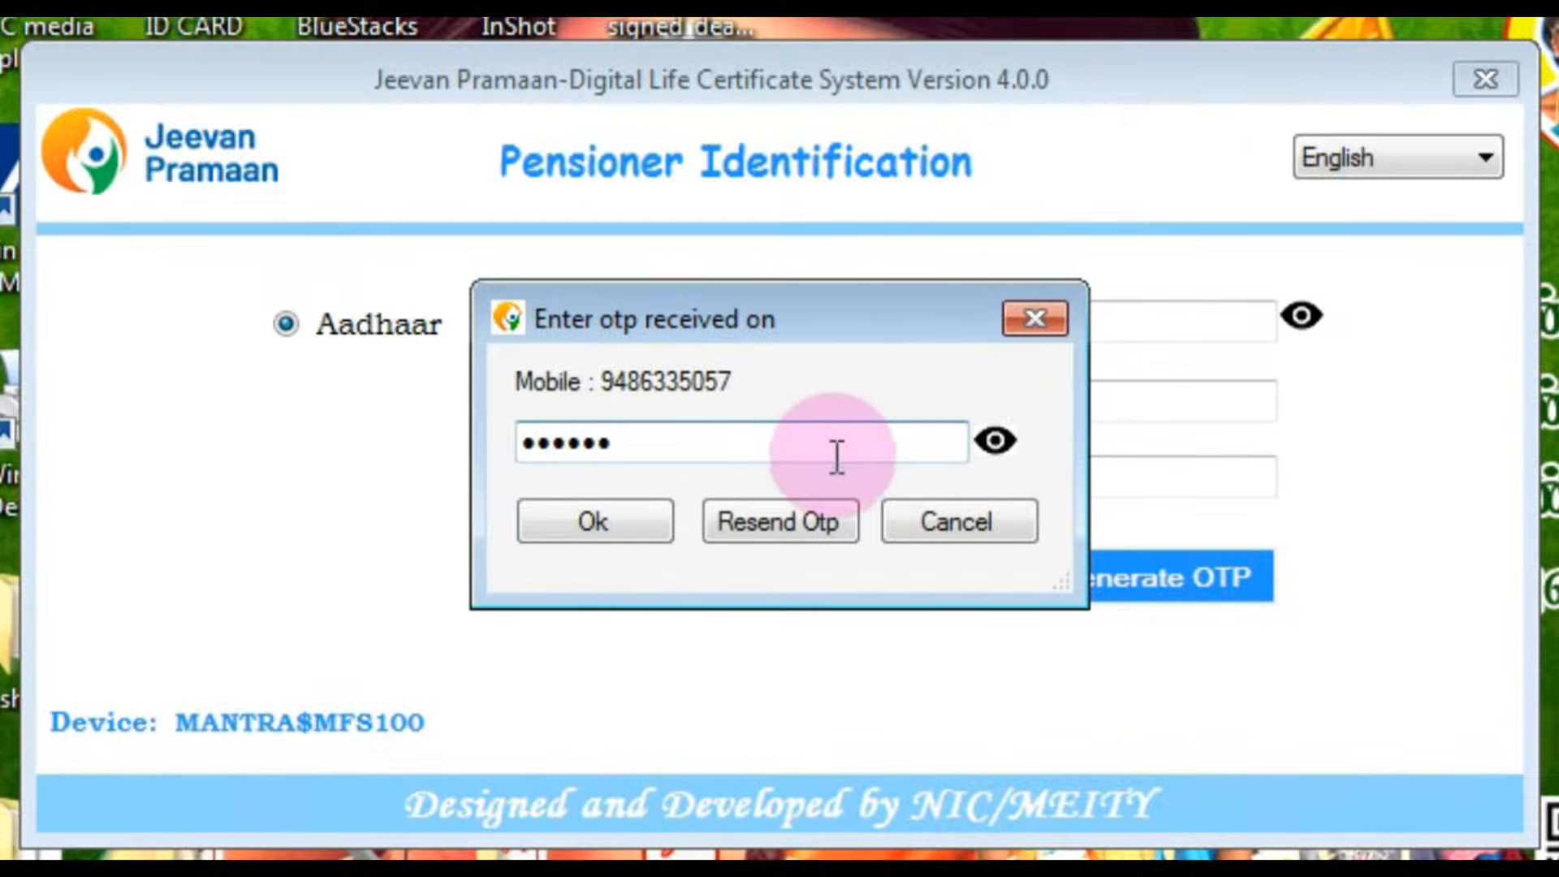
pyautogui.click(596, 522)
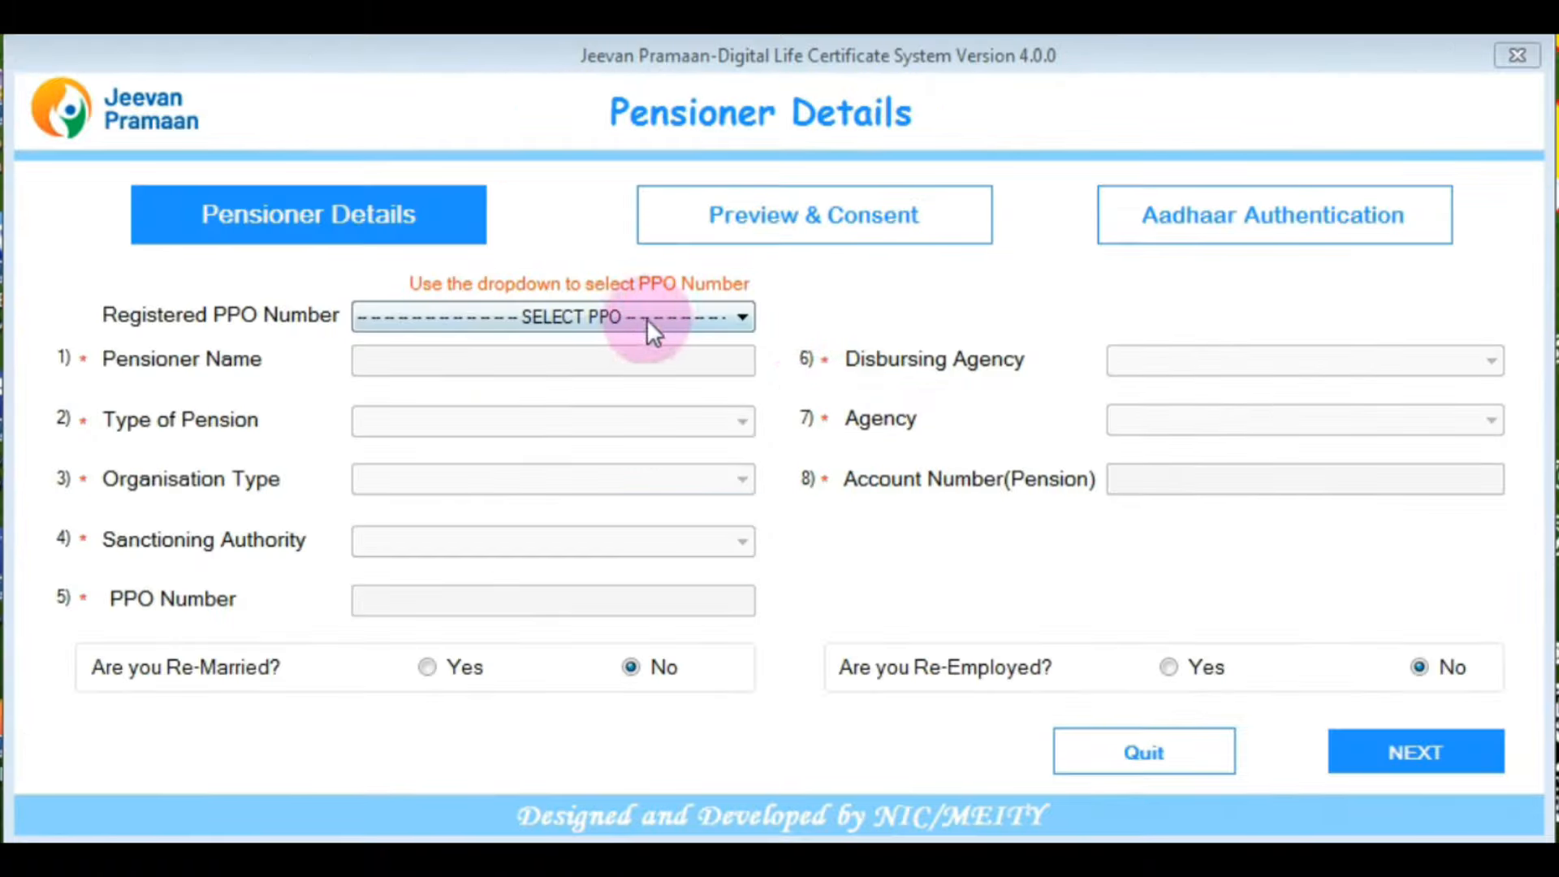
# Select the pensioner's registered PPO number and keep the pension type as Others.
pyautogui.click(642, 320)
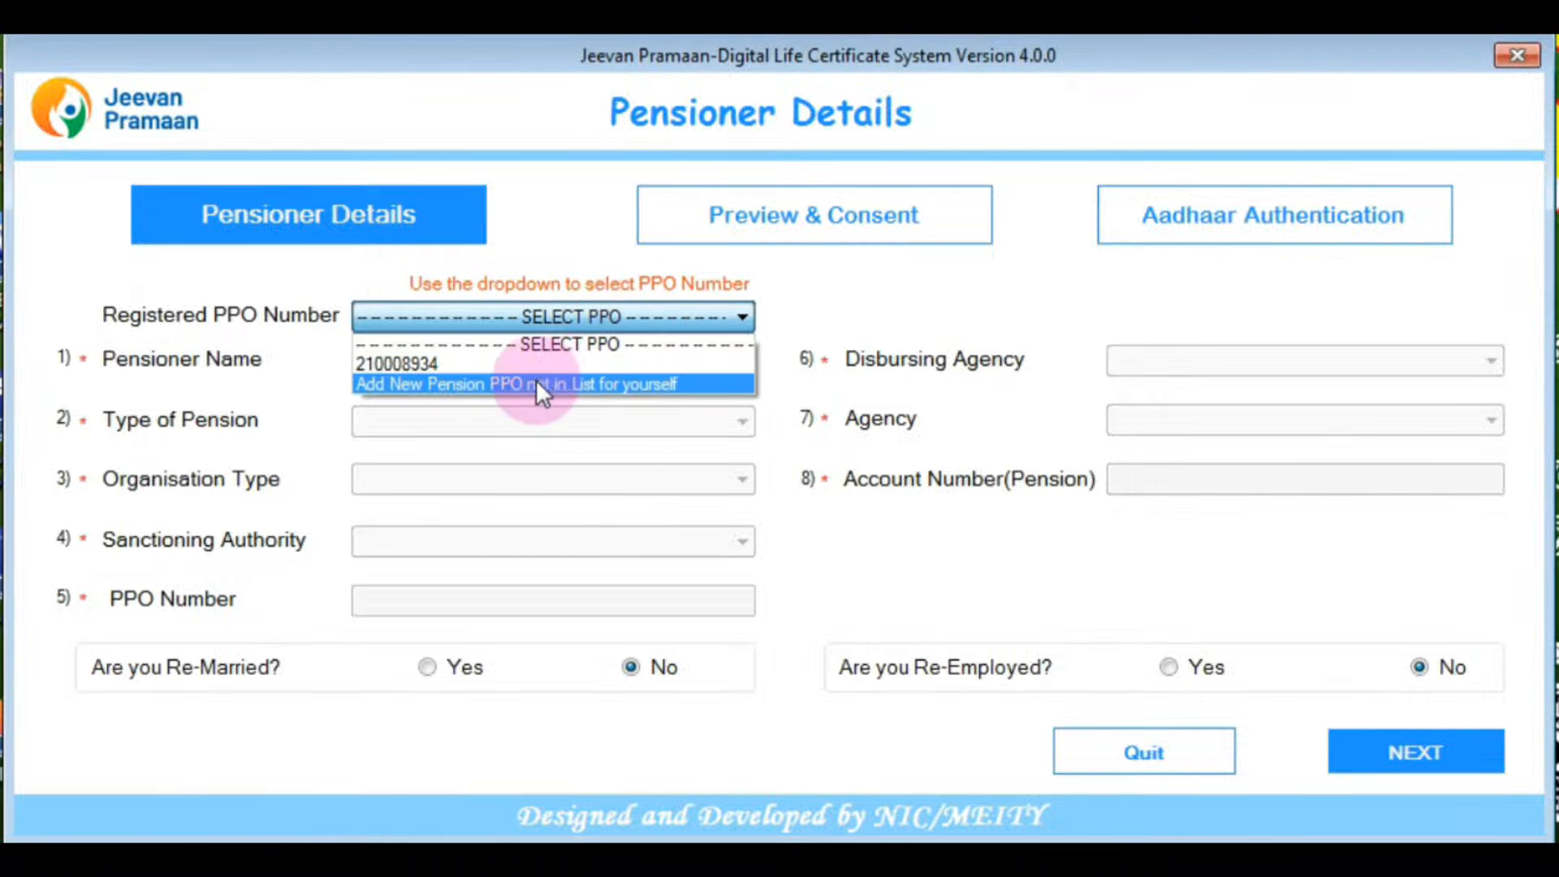
pyautogui.click(465, 363)
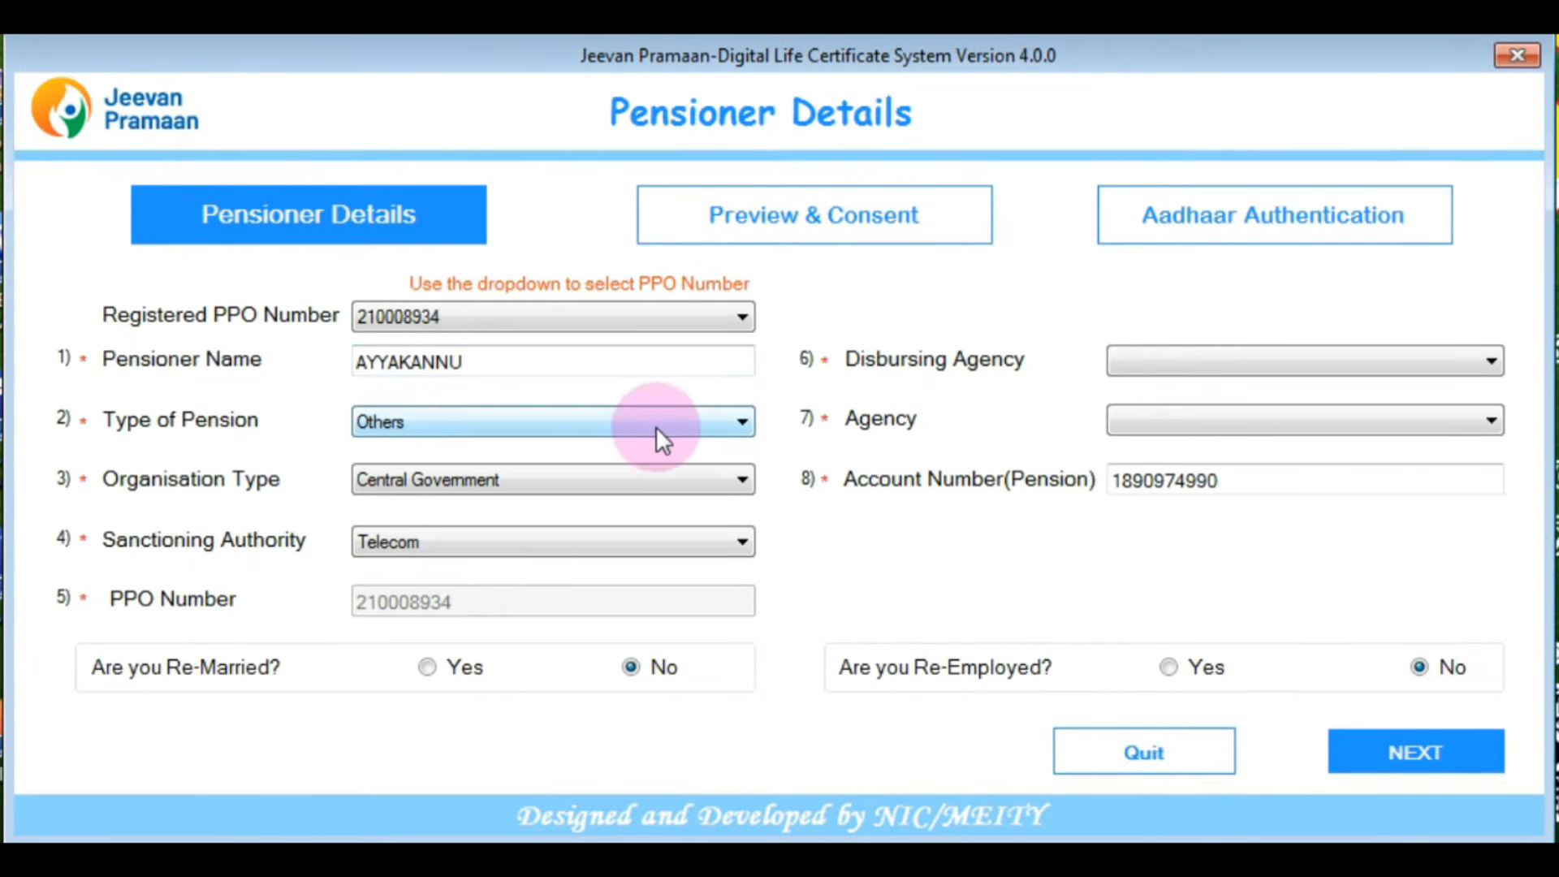
pyautogui.click(431, 438)
pyautogui.click(427, 422)
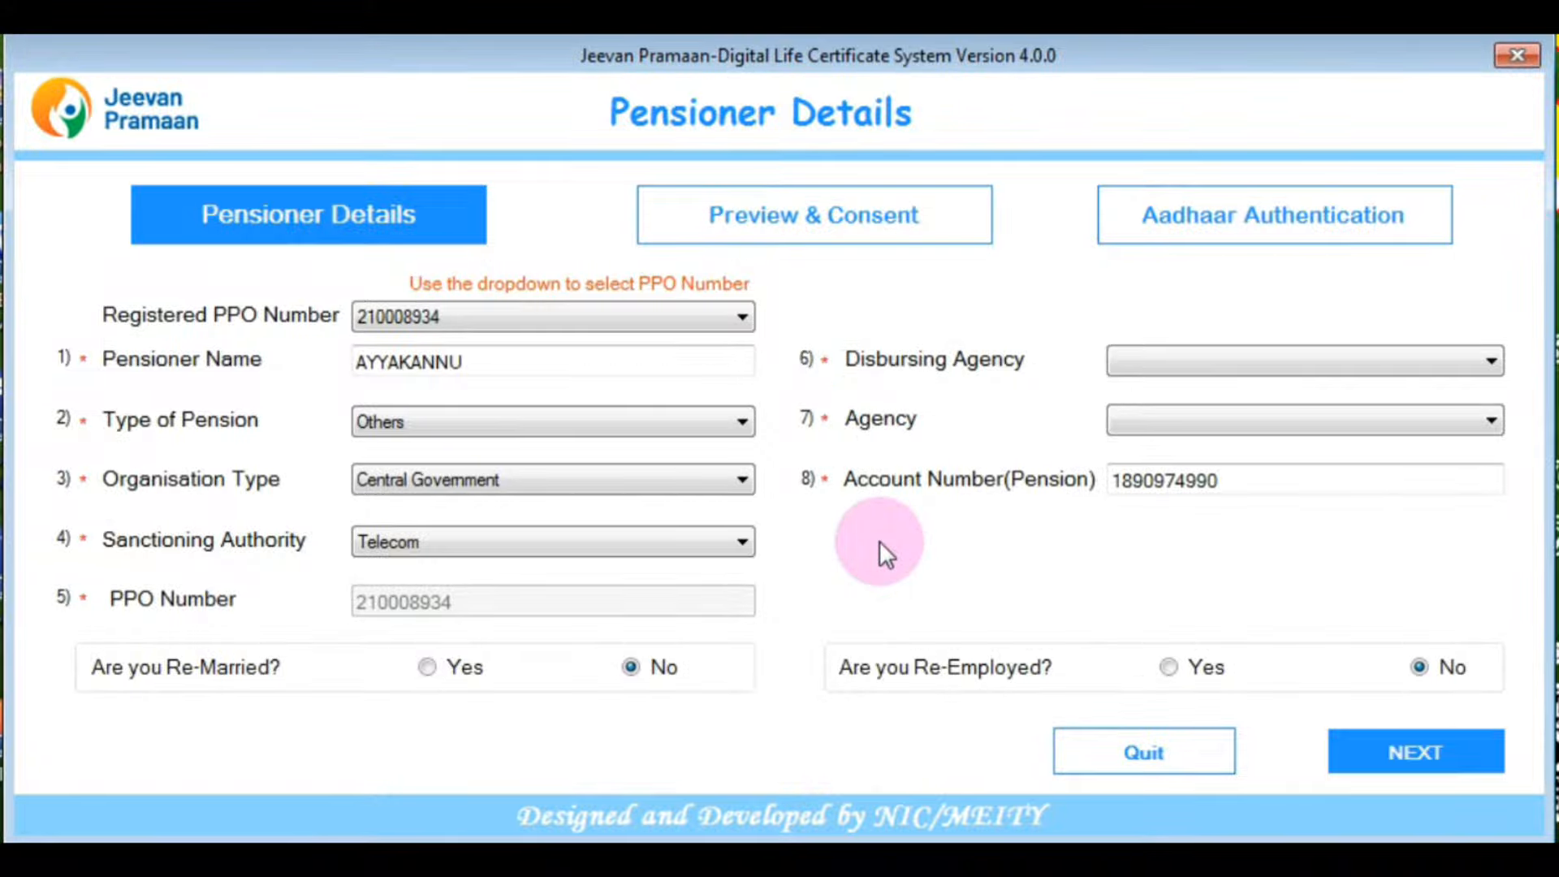
# Set the disbursing agency to SAMPANN - Department of Telecommunications.
pyautogui.click(1246, 364)
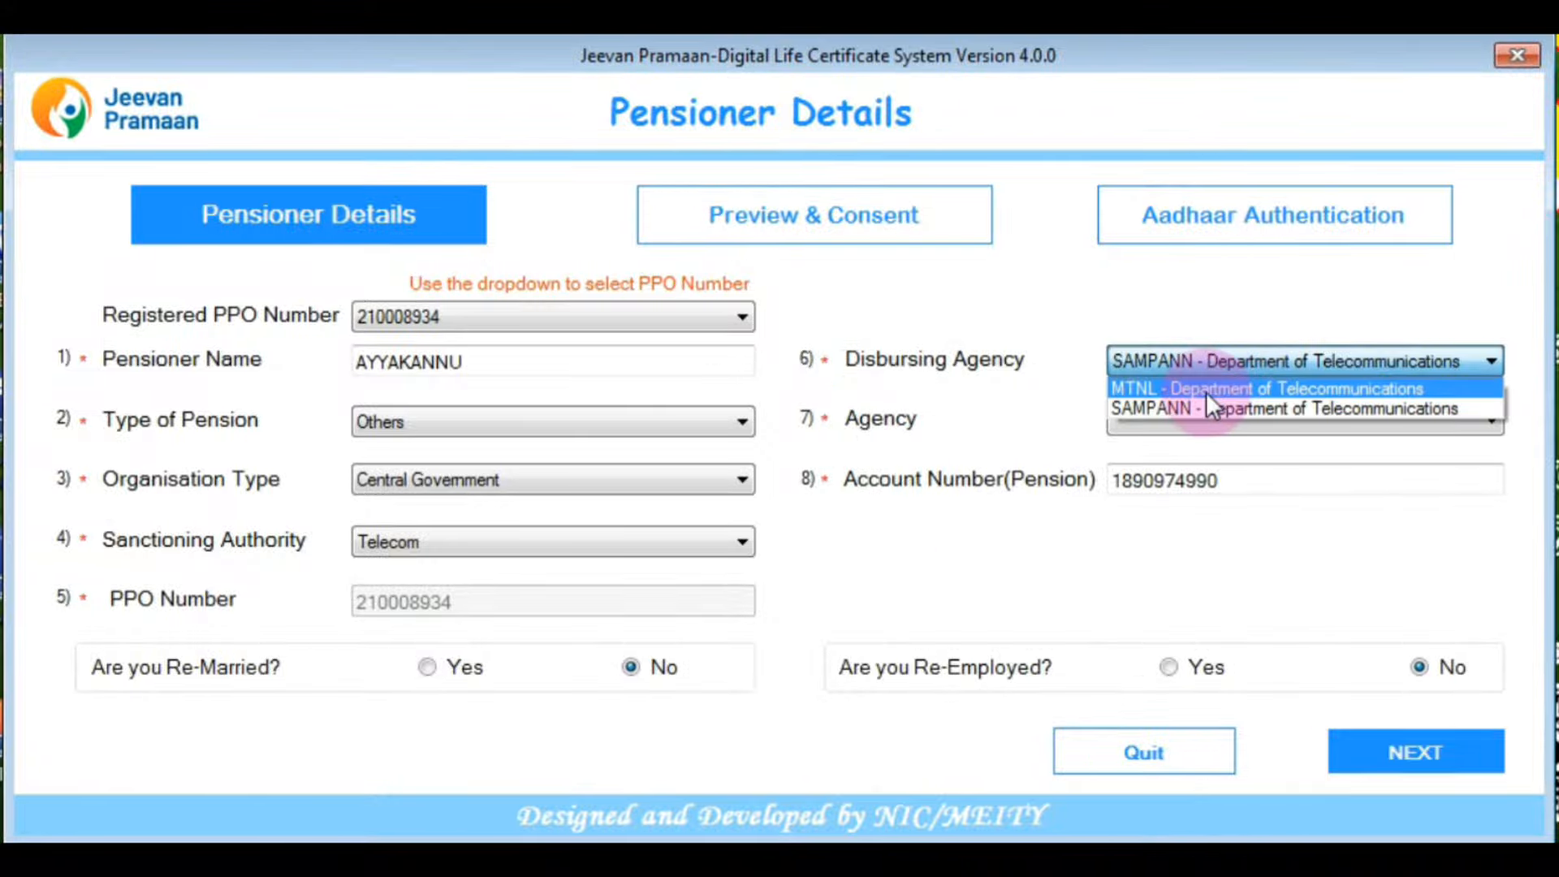
pyautogui.click(1207, 392)
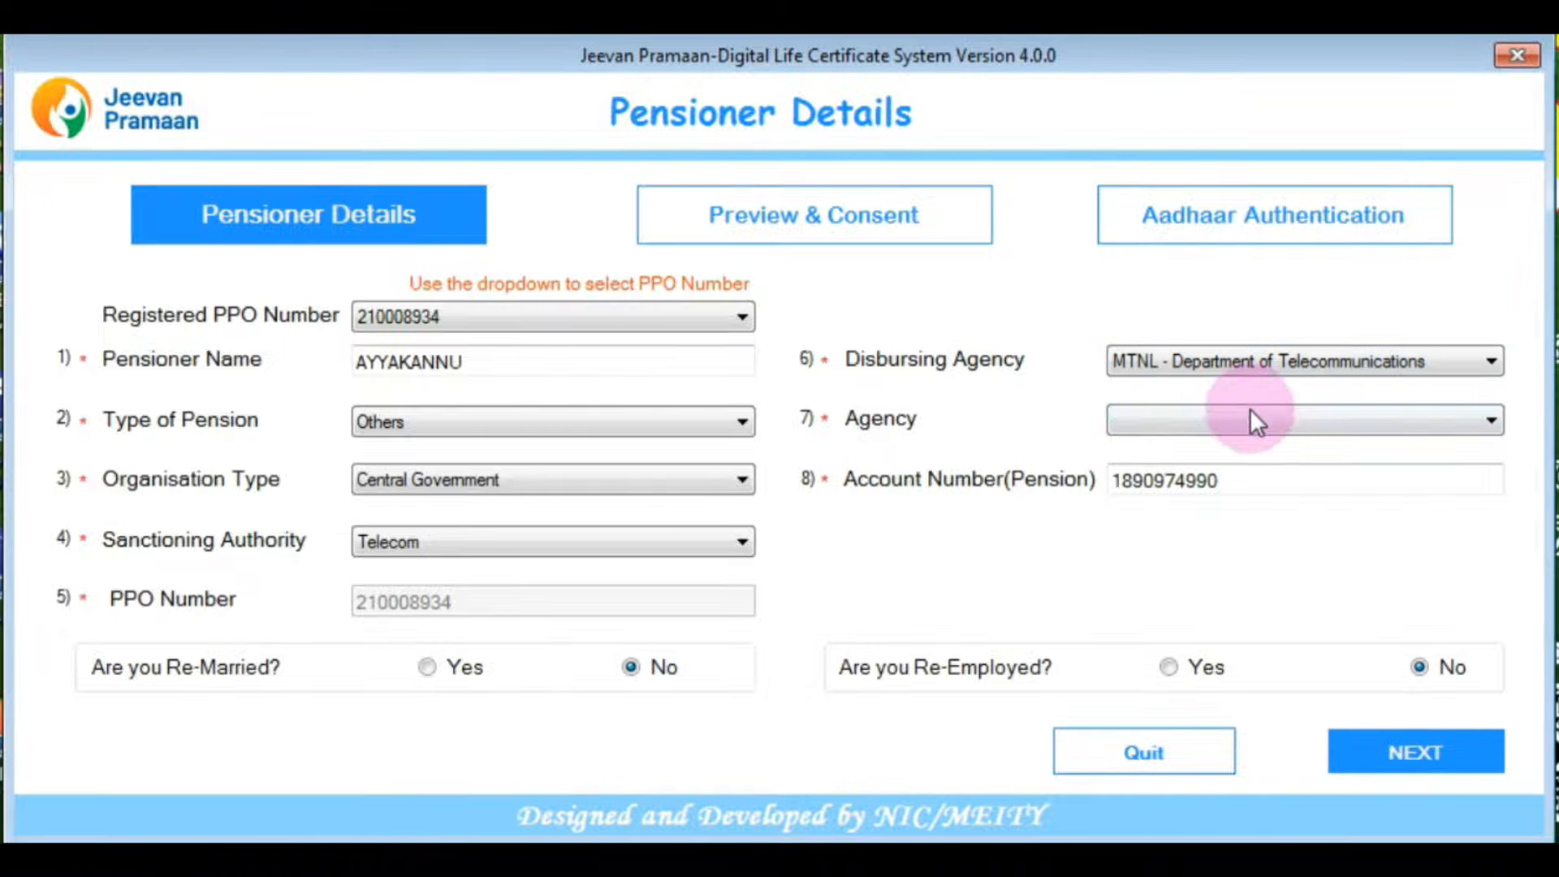
pyautogui.click(1207, 429)
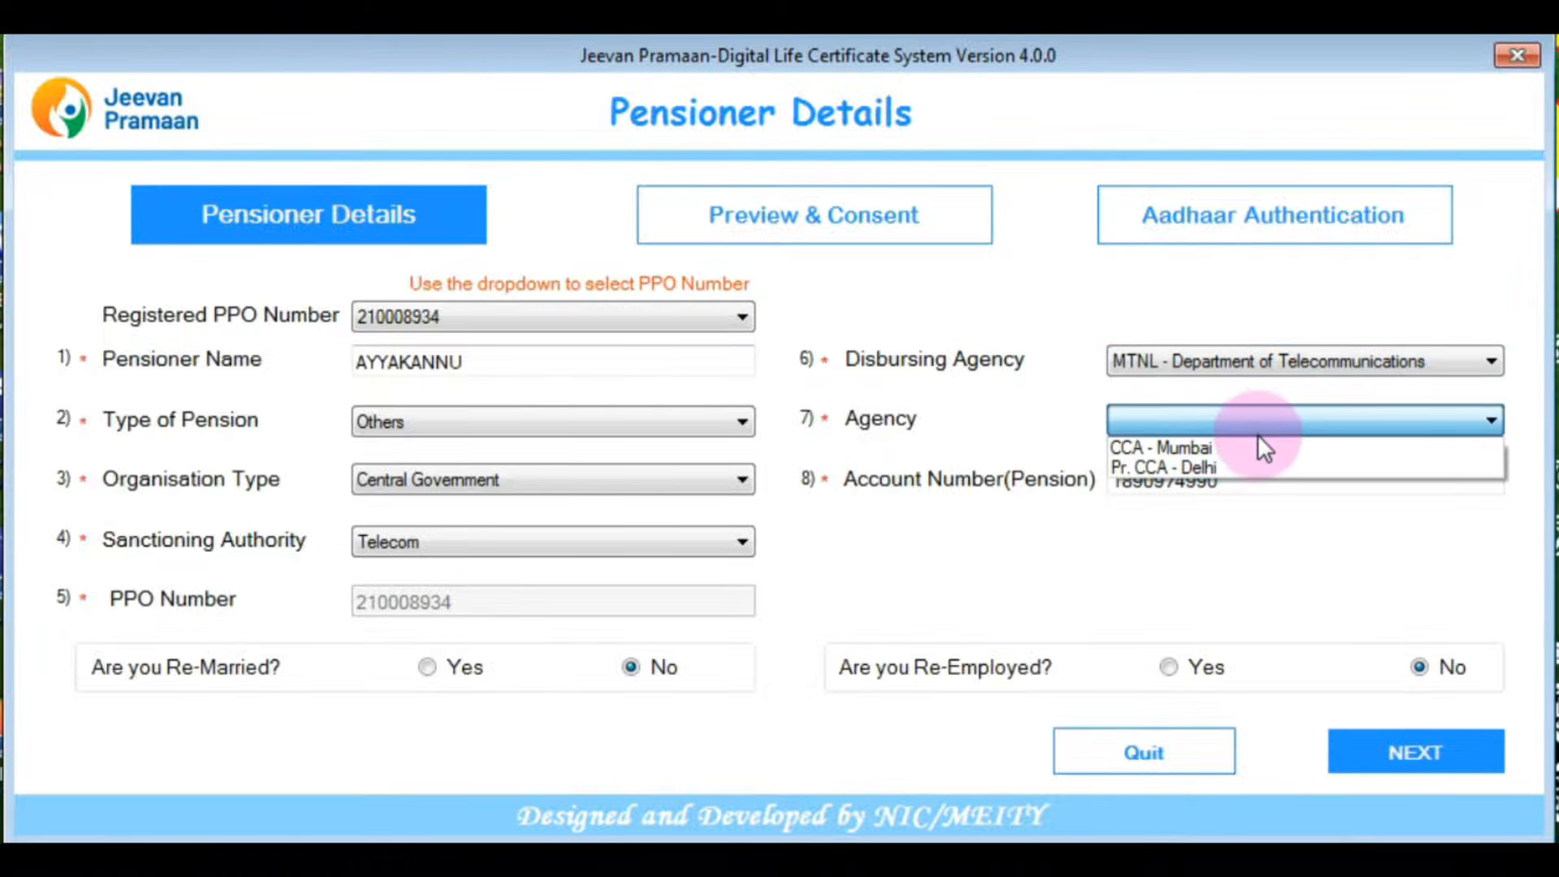
pyautogui.click(1205, 366)
pyautogui.click(1206, 365)
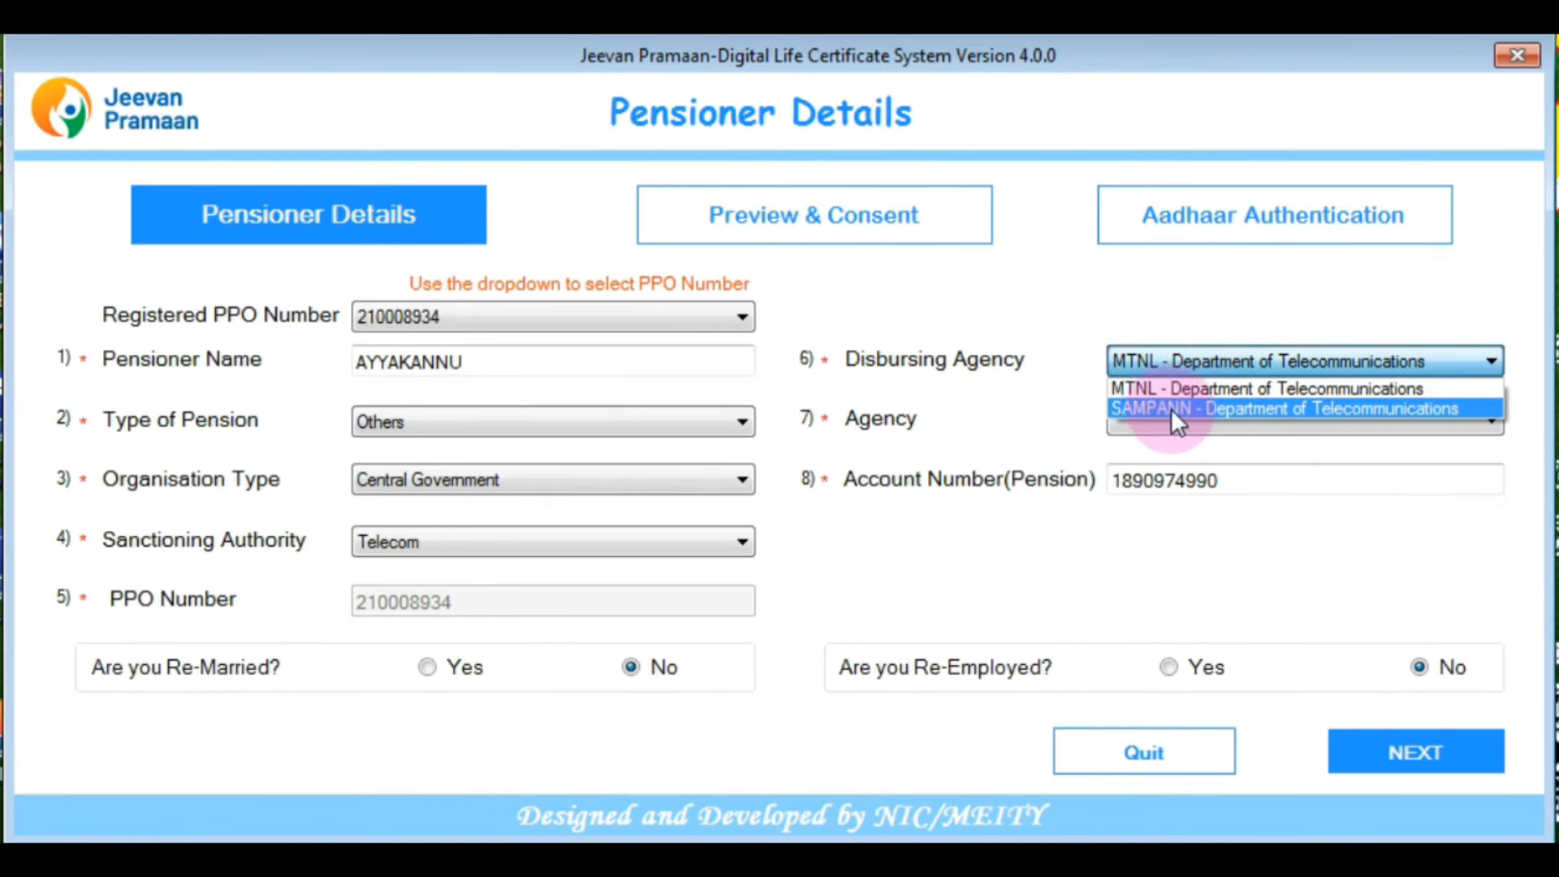
pyautogui.click(1216, 409)
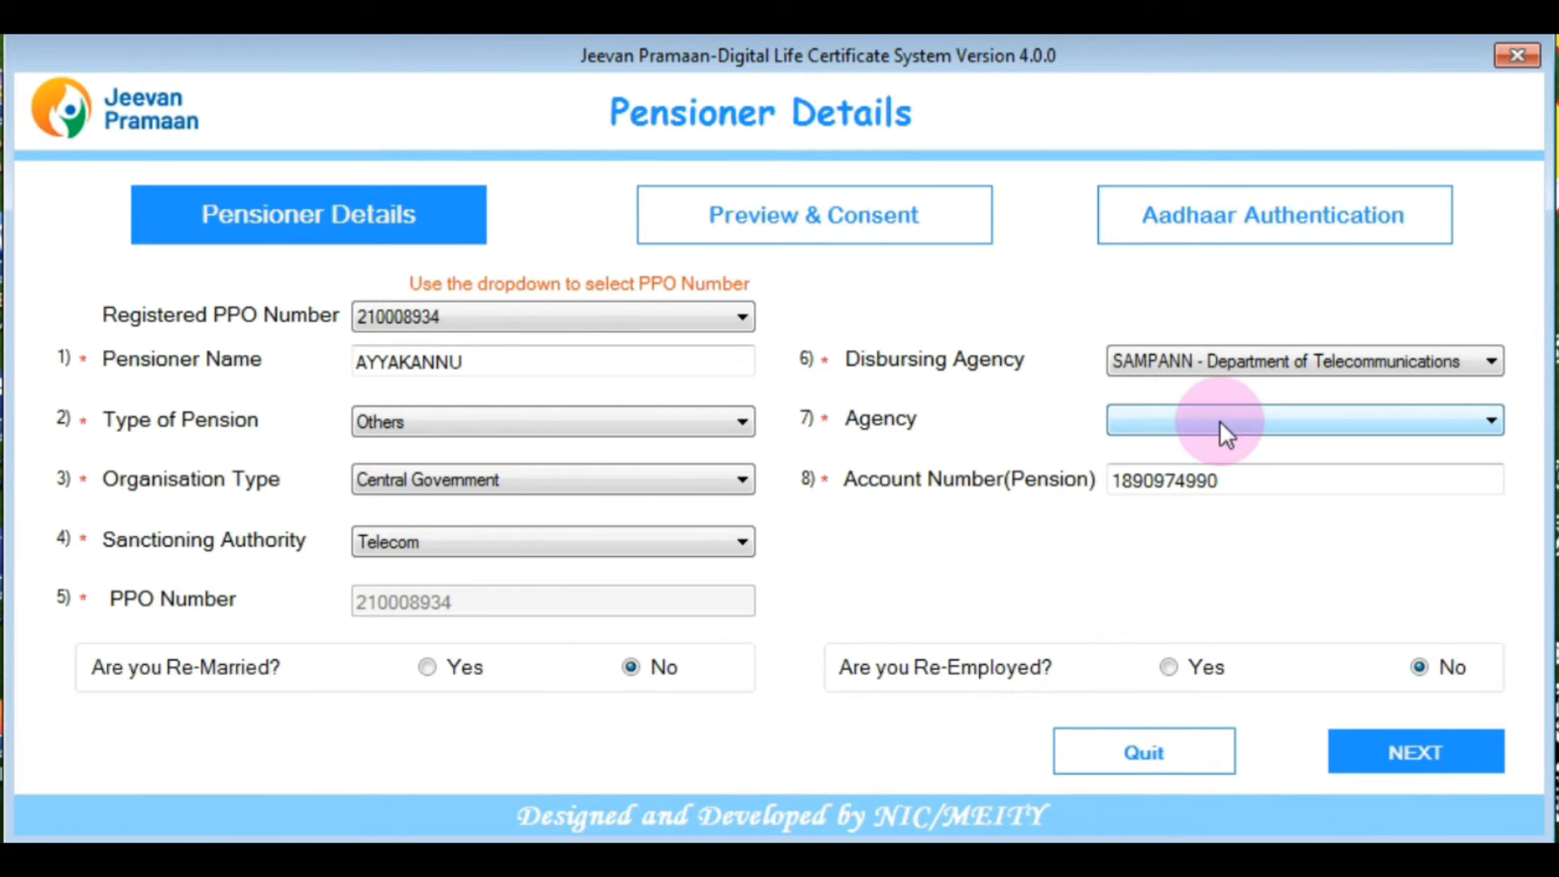
# Choose Pr. CCA, Tamil Nadu as the agency.
pyautogui.click(1220, 421)
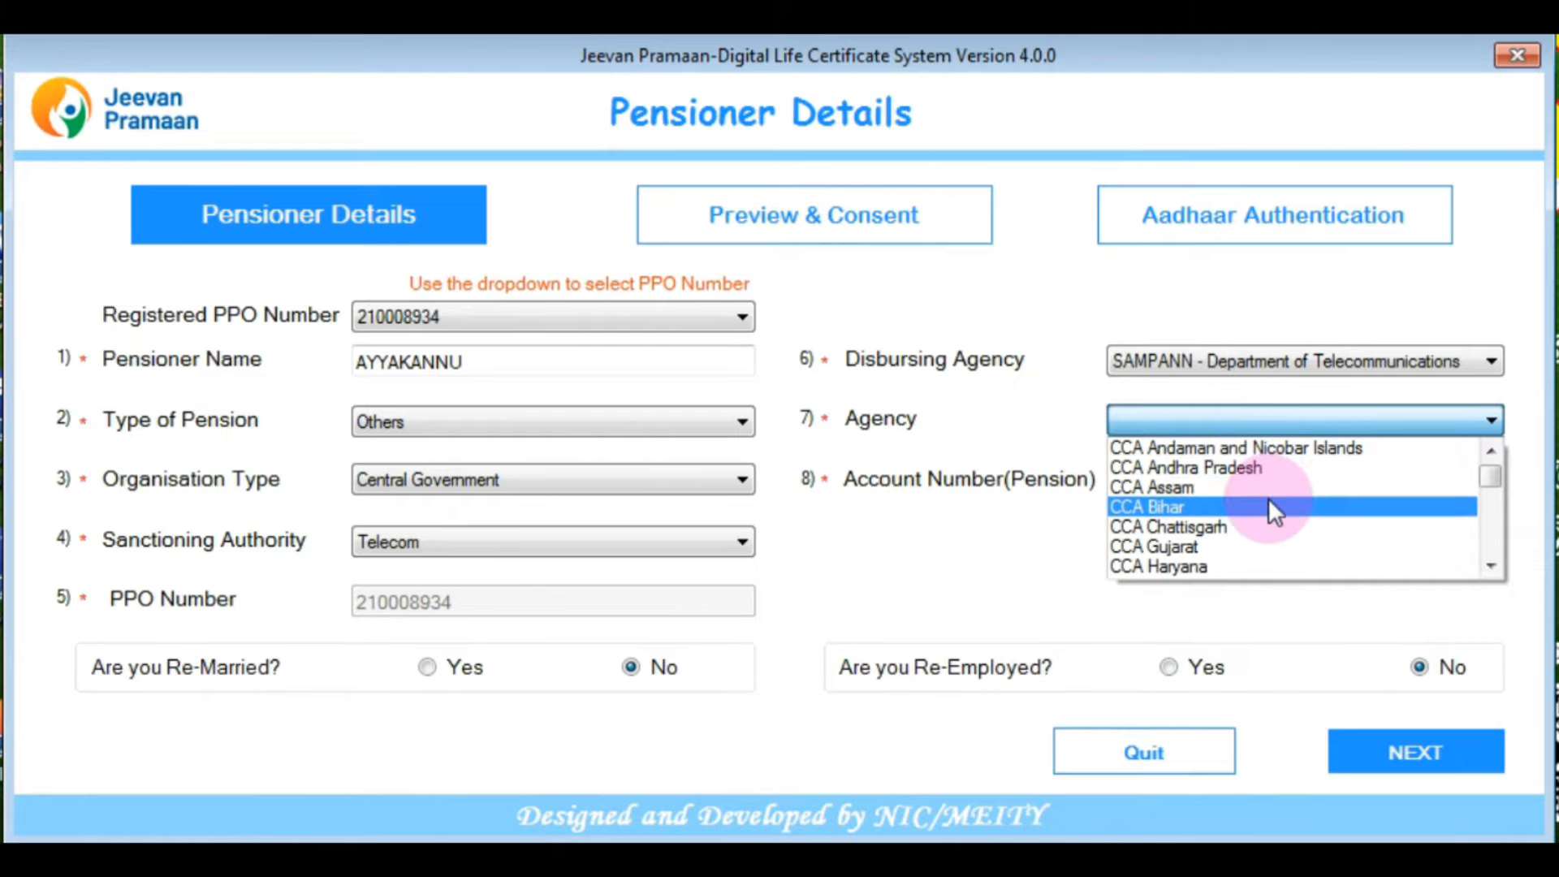
pyautogui.scroll(-3, 1266, 501)
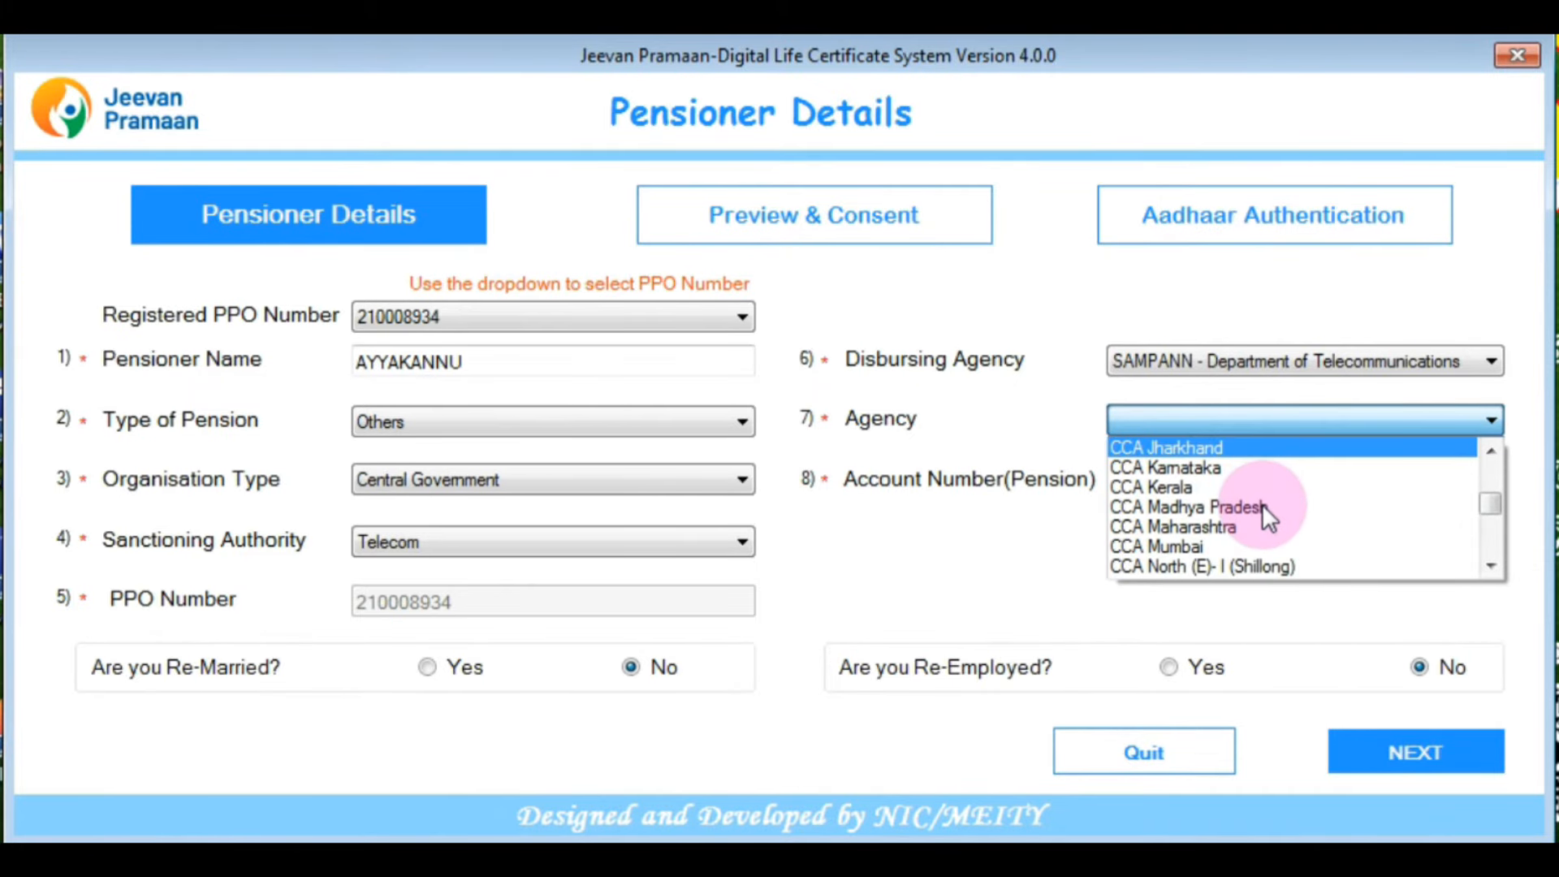
pyautogui.scroll(-5, 1280, 501)
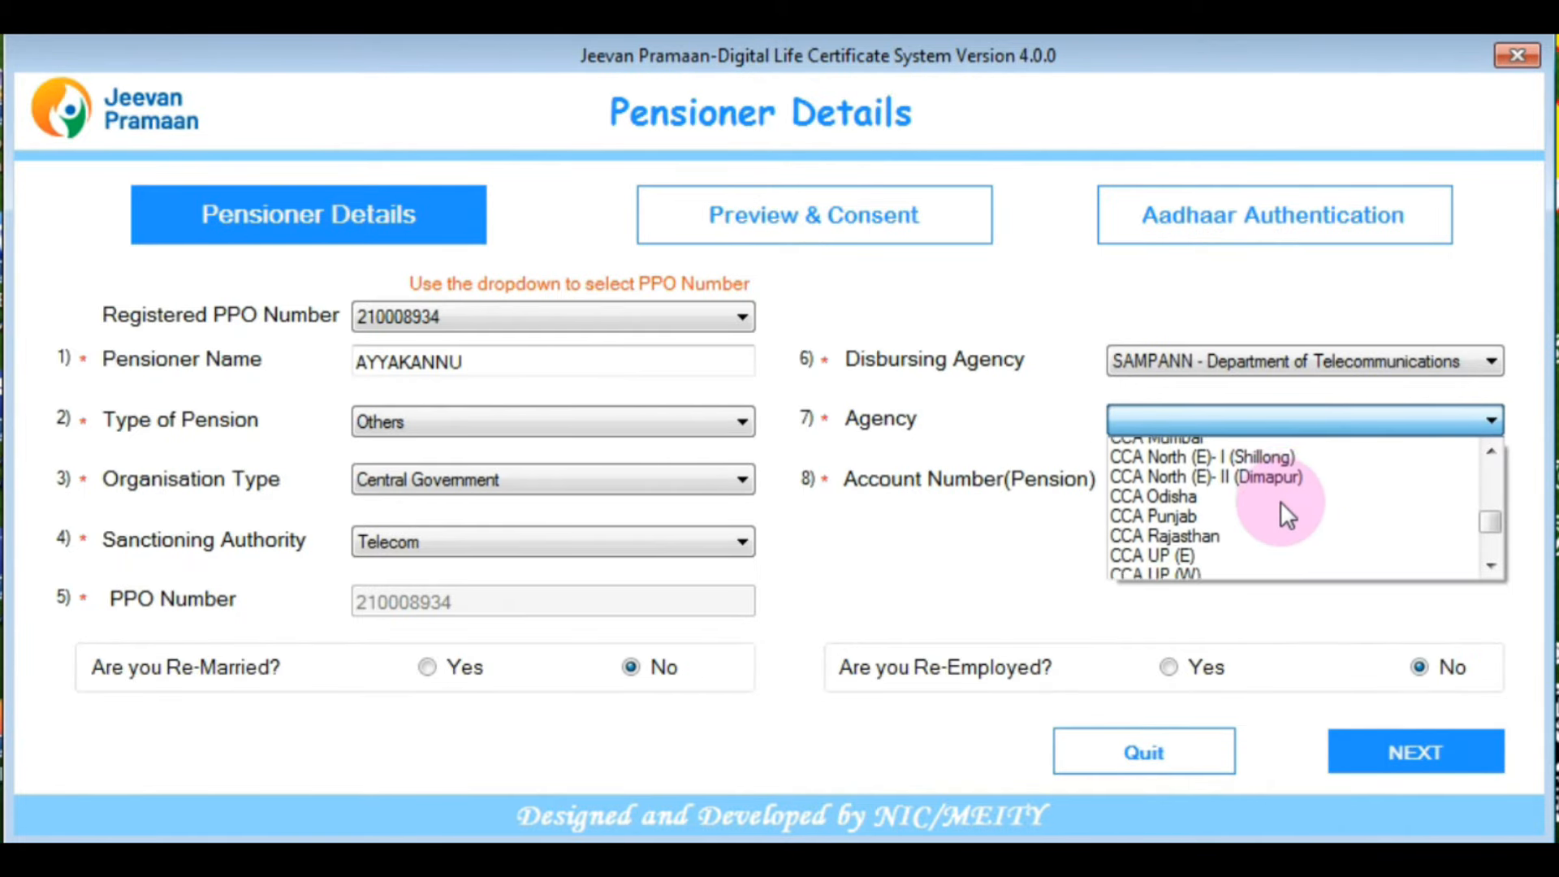
pyautogui.scroll(-2, 1280, 500)
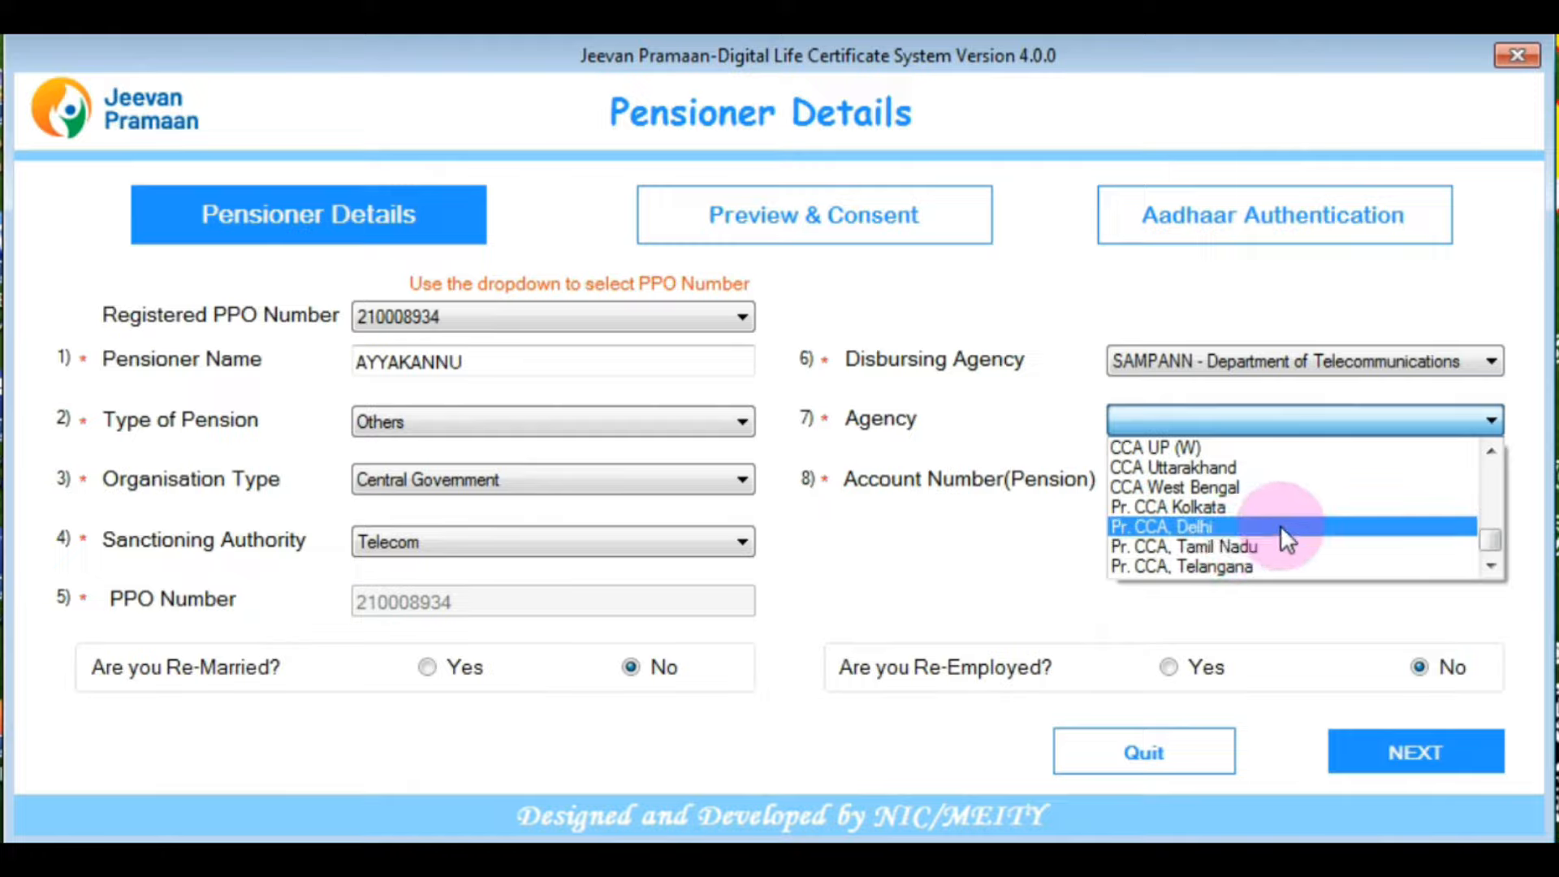
pyautogui.click(1243, 540)
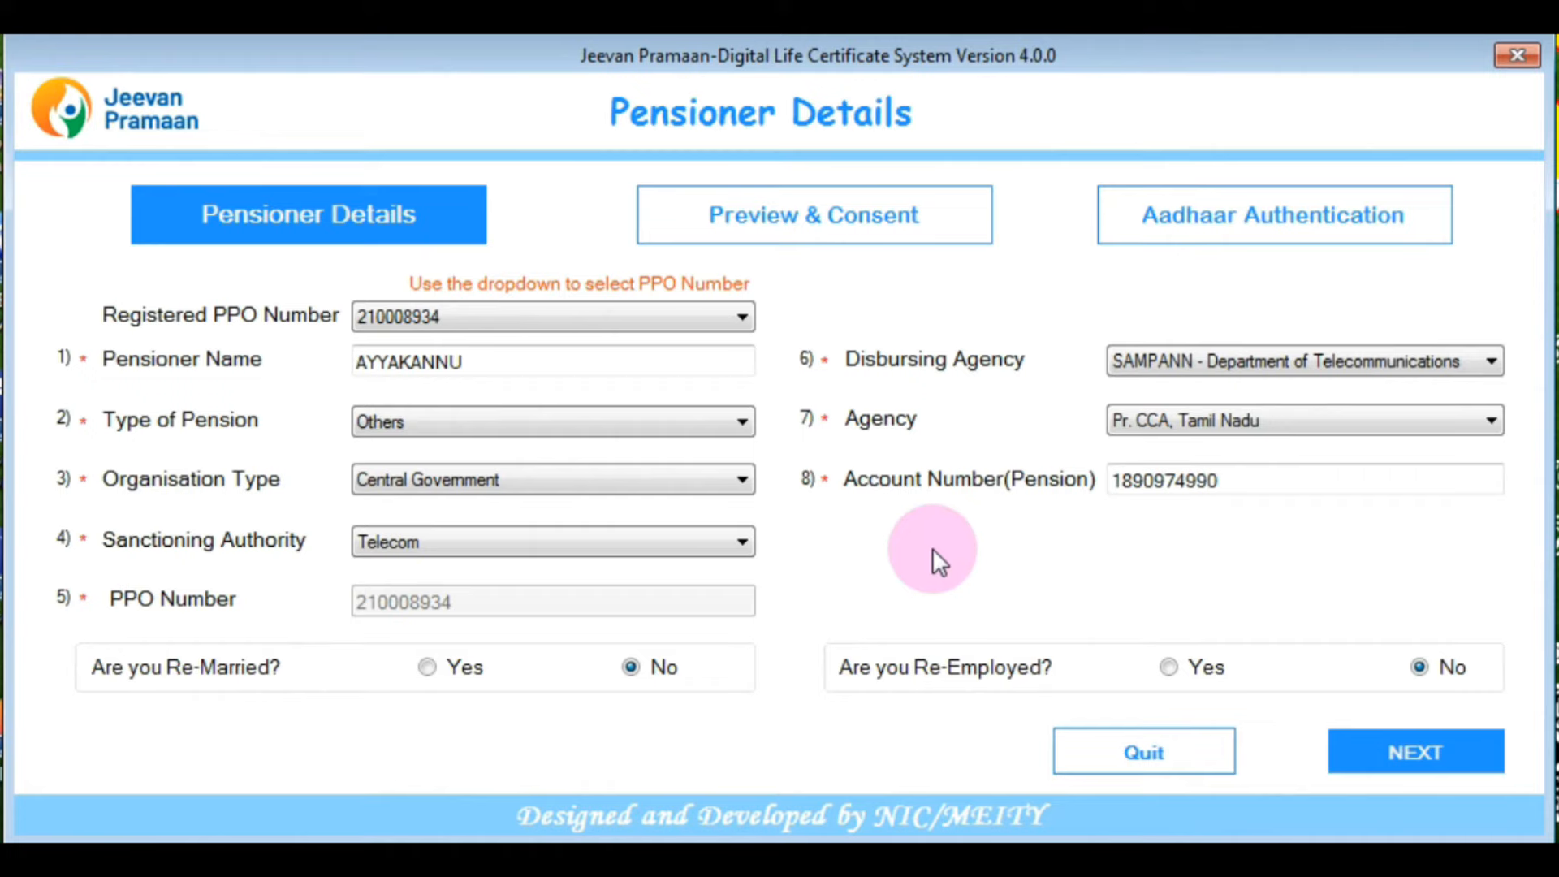
# Preview the entered details, tick both declaration checkboxes and submit for Aadhaar authentication.
pyautogui.click(1445, 753)
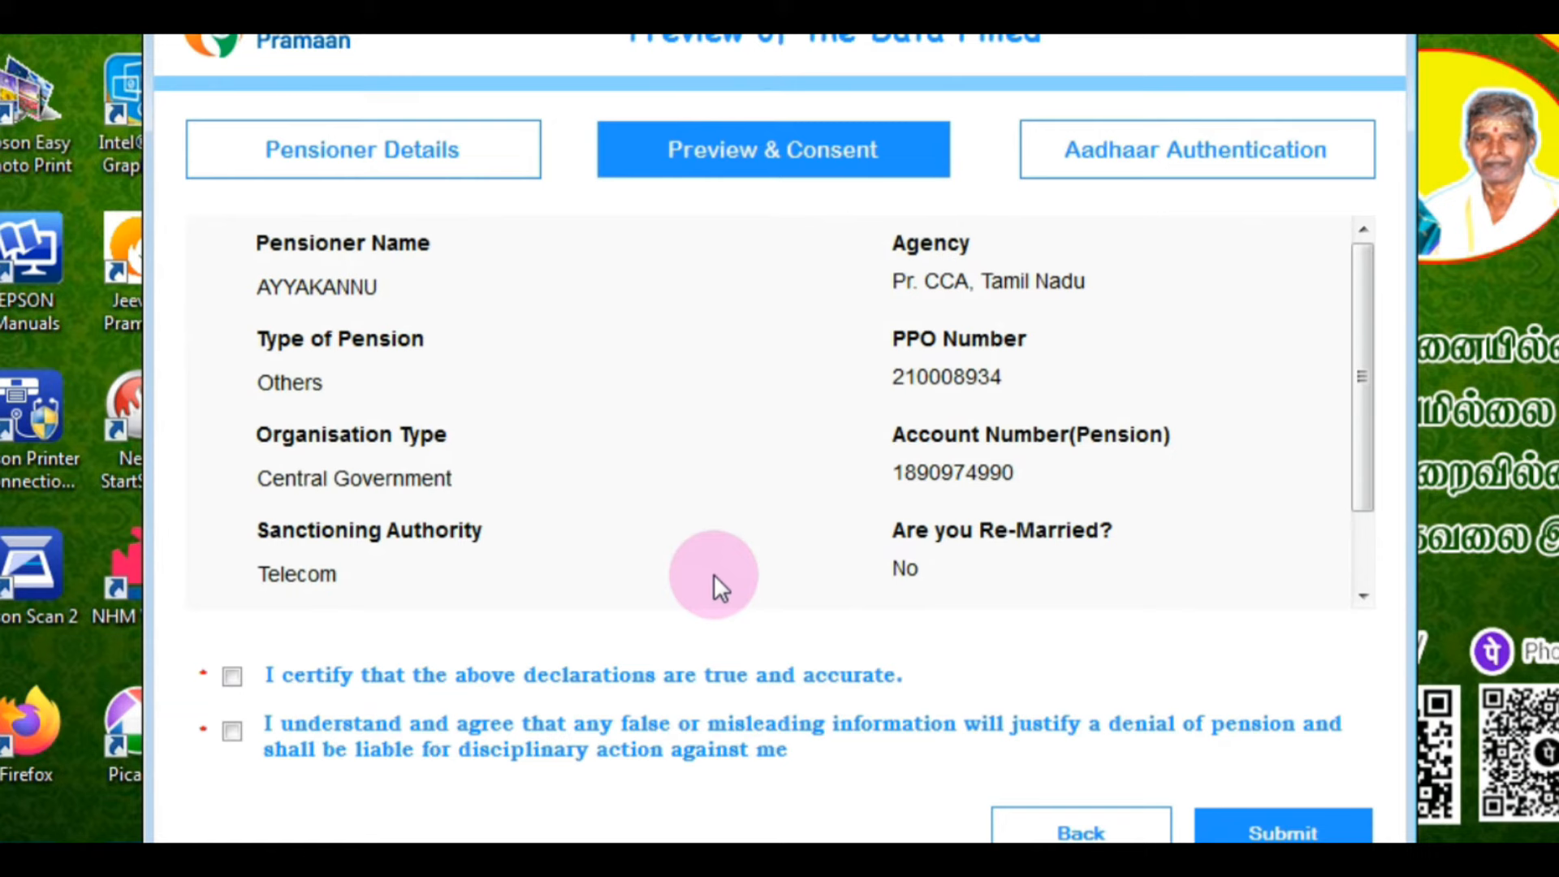
pyautogui.click(232, 676)
pyautogui.click(231, 730)
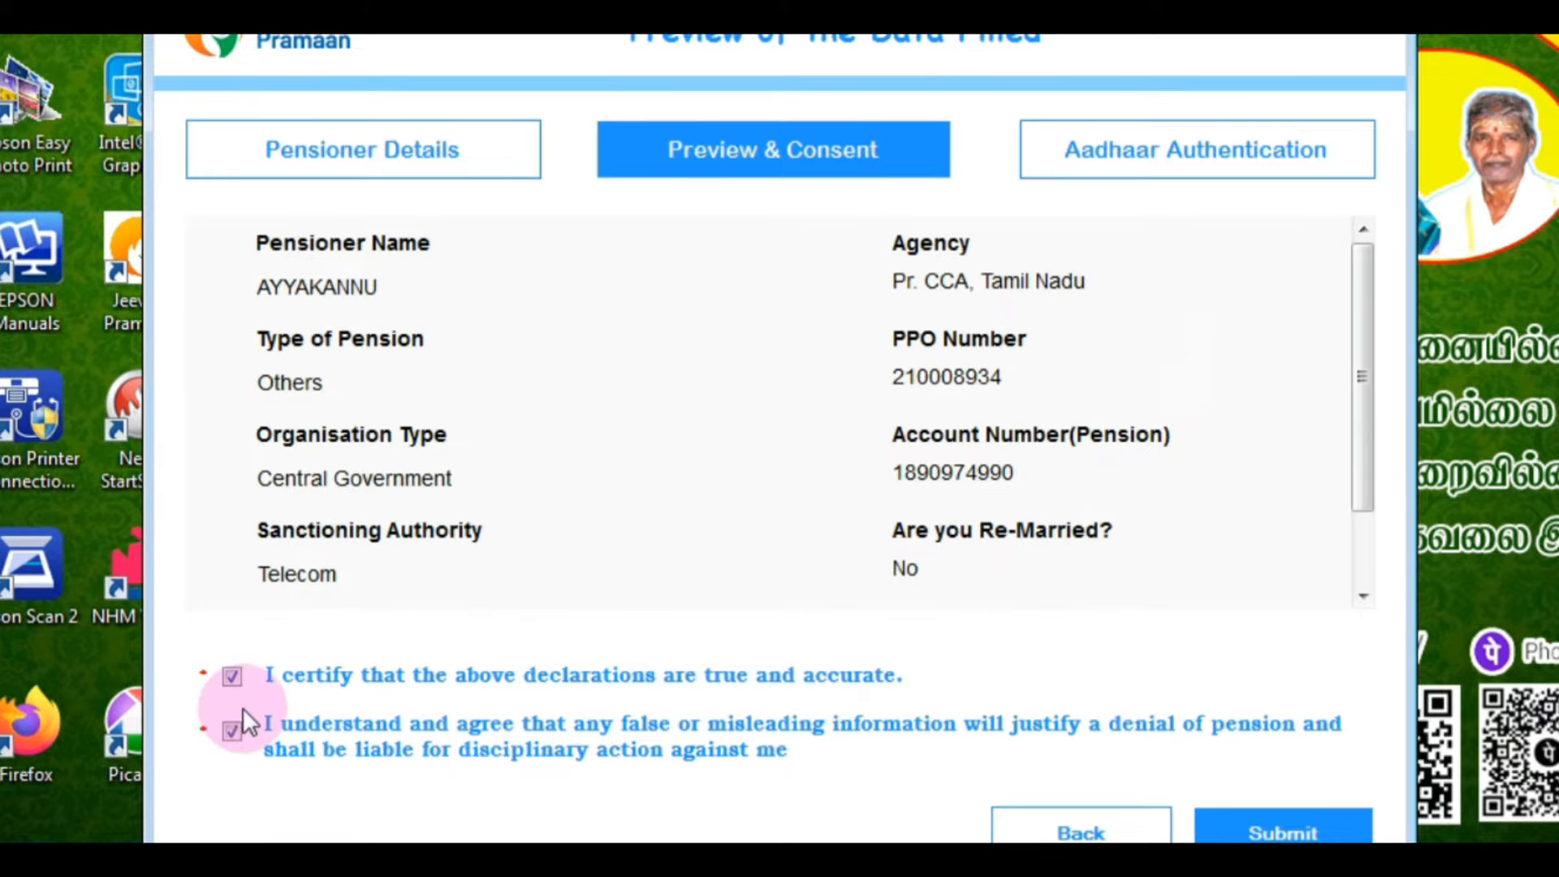
pyautogui.click(1282, 830)
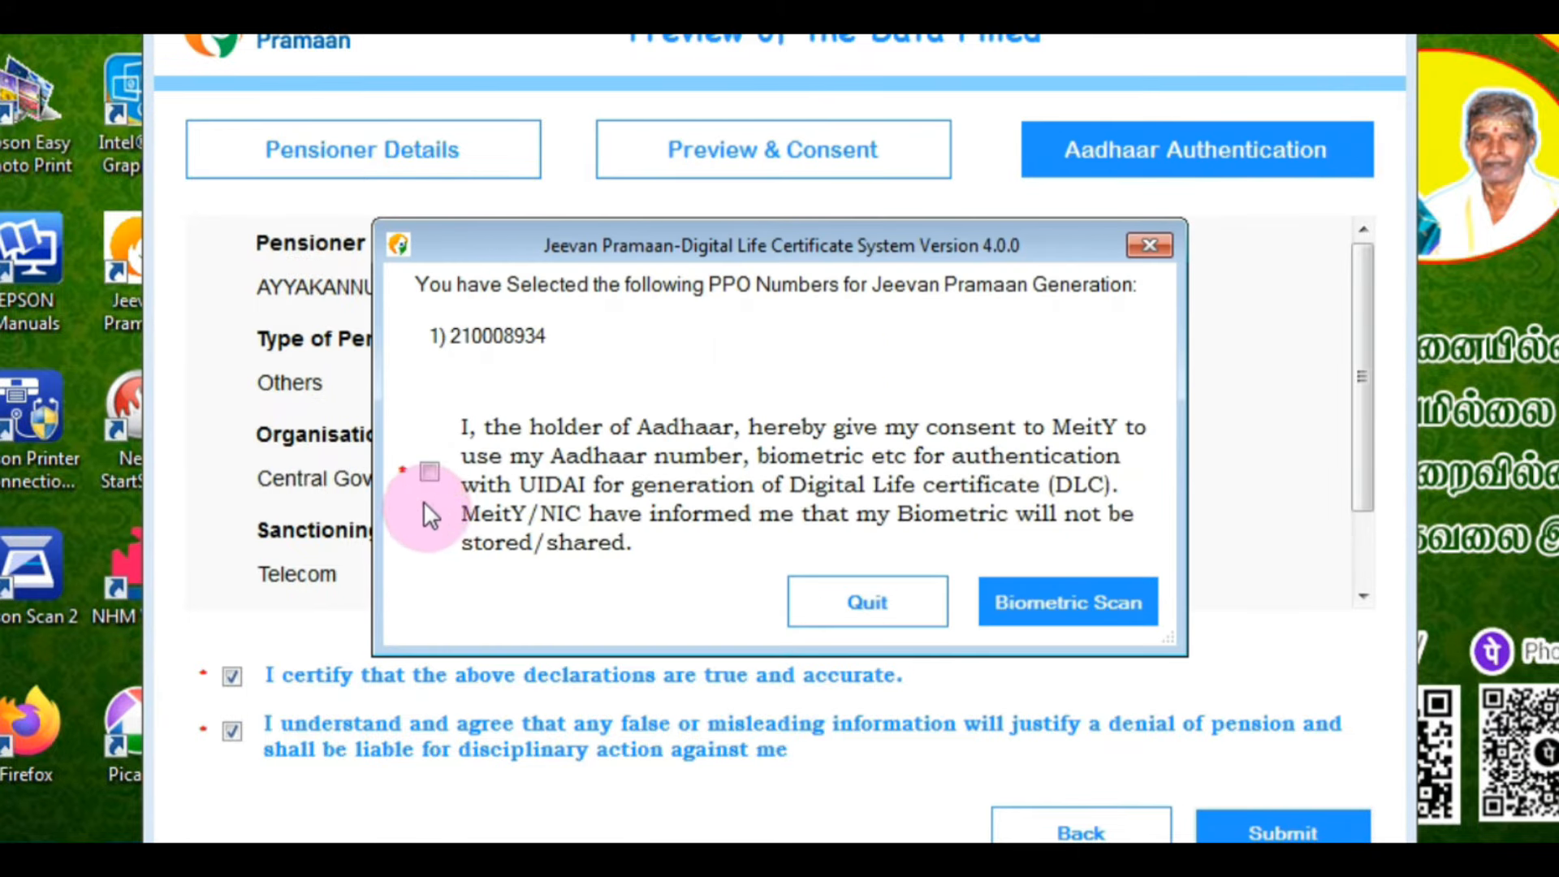
# Start the fingerprint biometric scan to authenticate the pensioner through Aadhaar.
pyautogui.click(1062, 605)
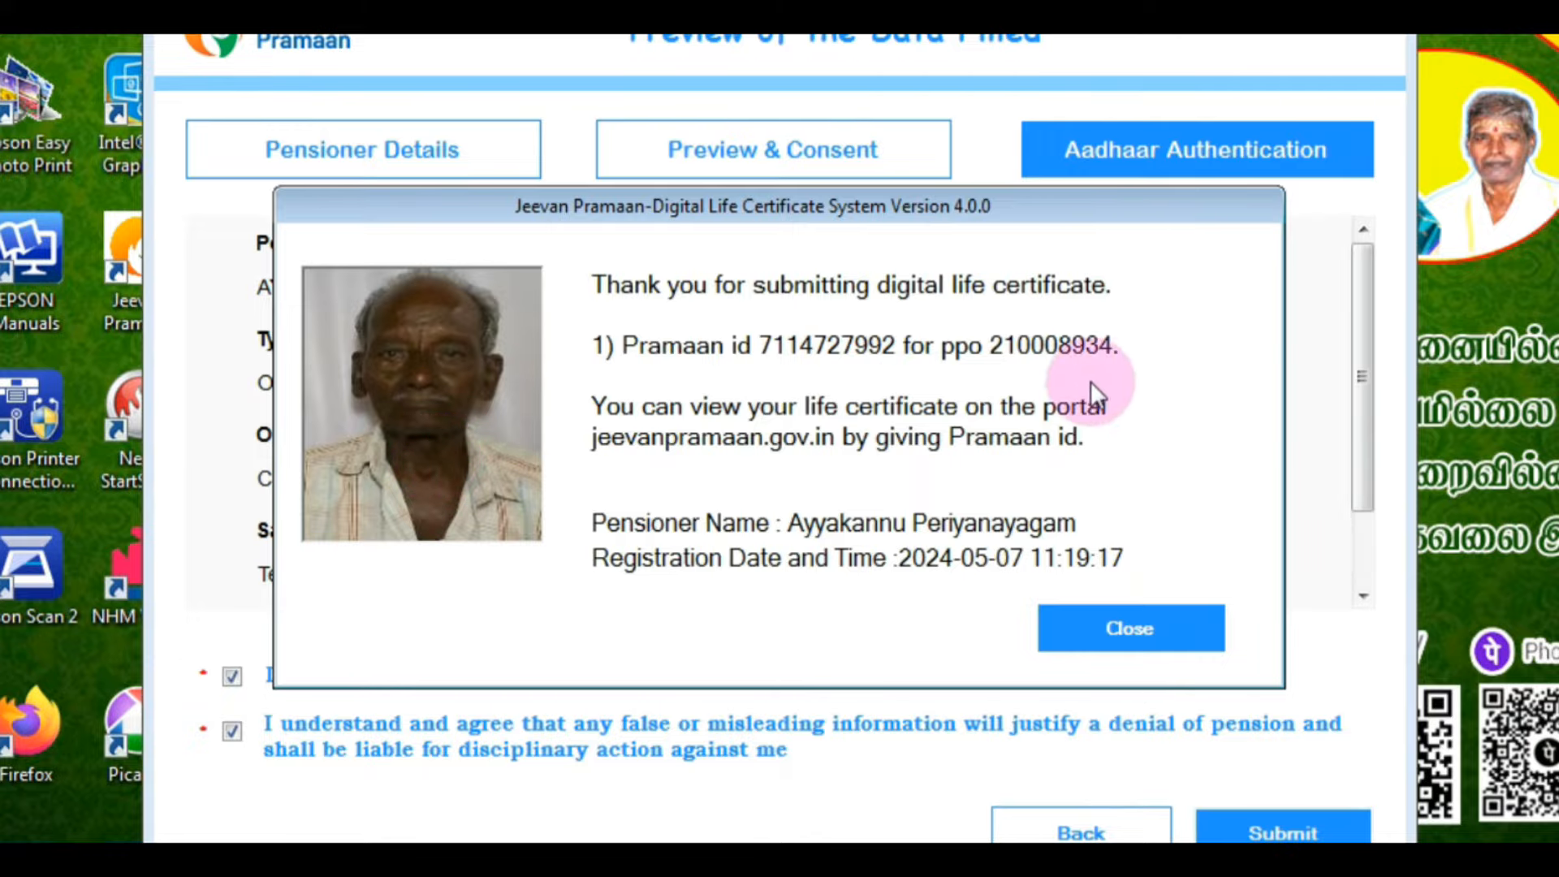
# Close the certificate-submitted message and decline generating certificates for other PPO numbers.
pyautogui.click(1131, 624)
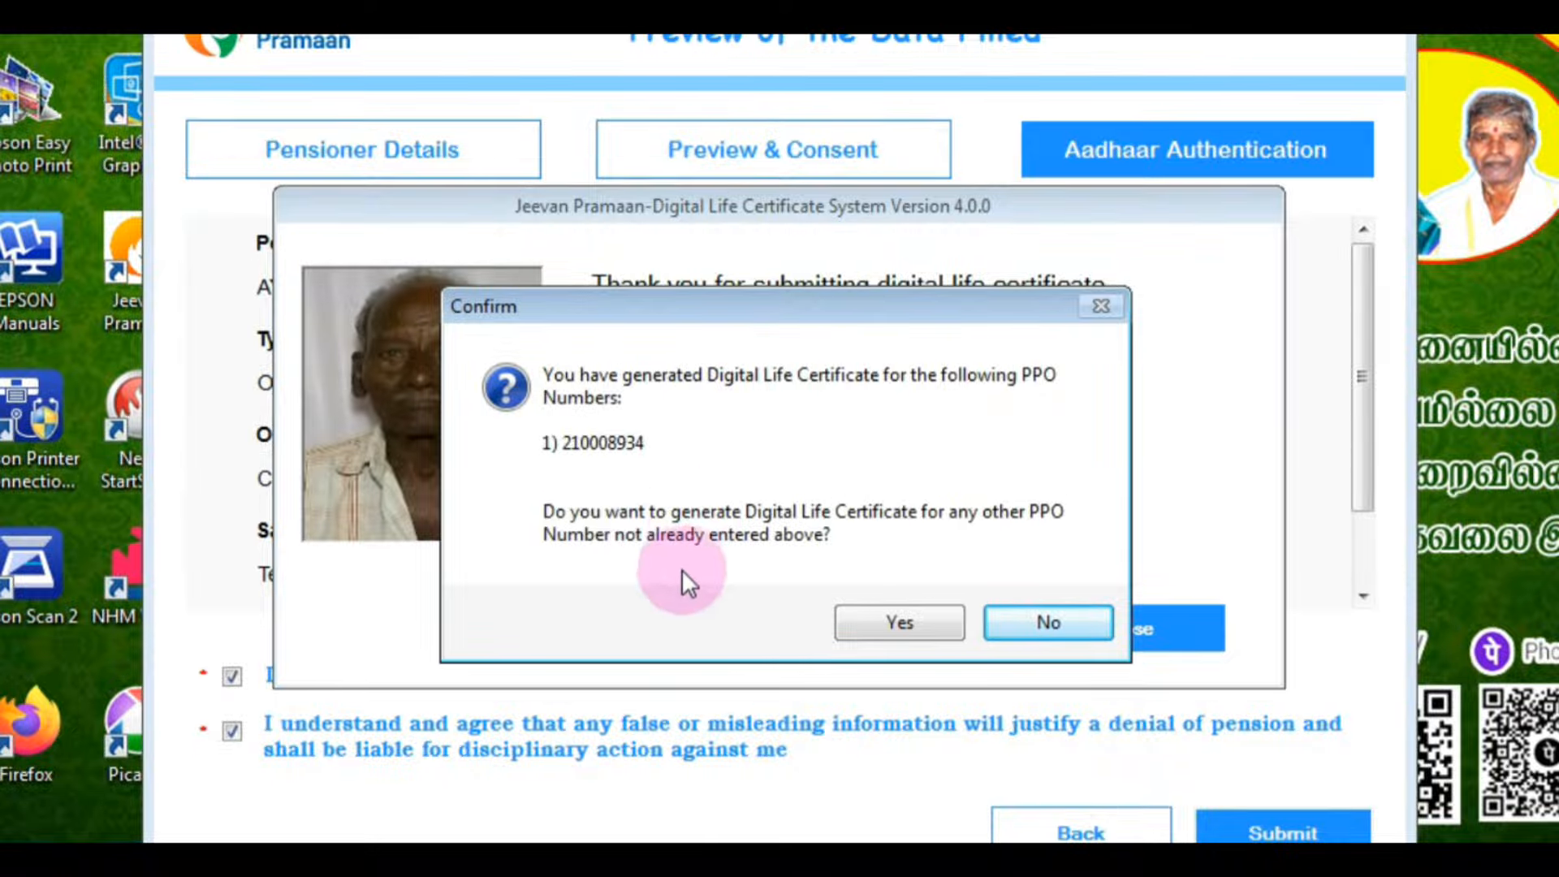
pyautogui.click(905, 623)
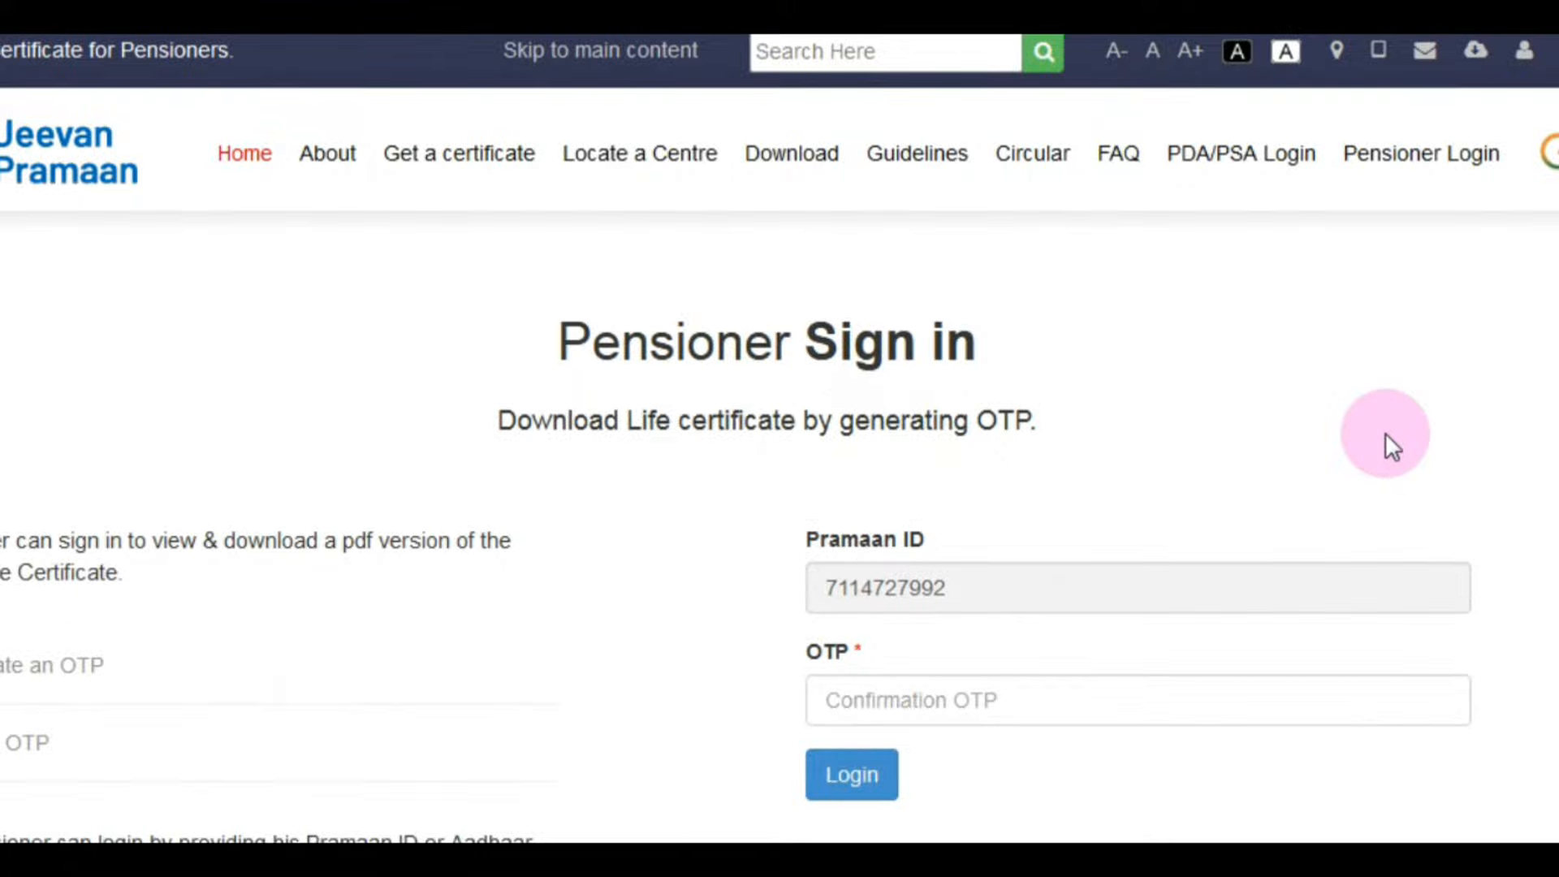
# Sign in with the one-time password and download the pensioner's life certificate as a PDF.
pyautogui.click(1036, 699)
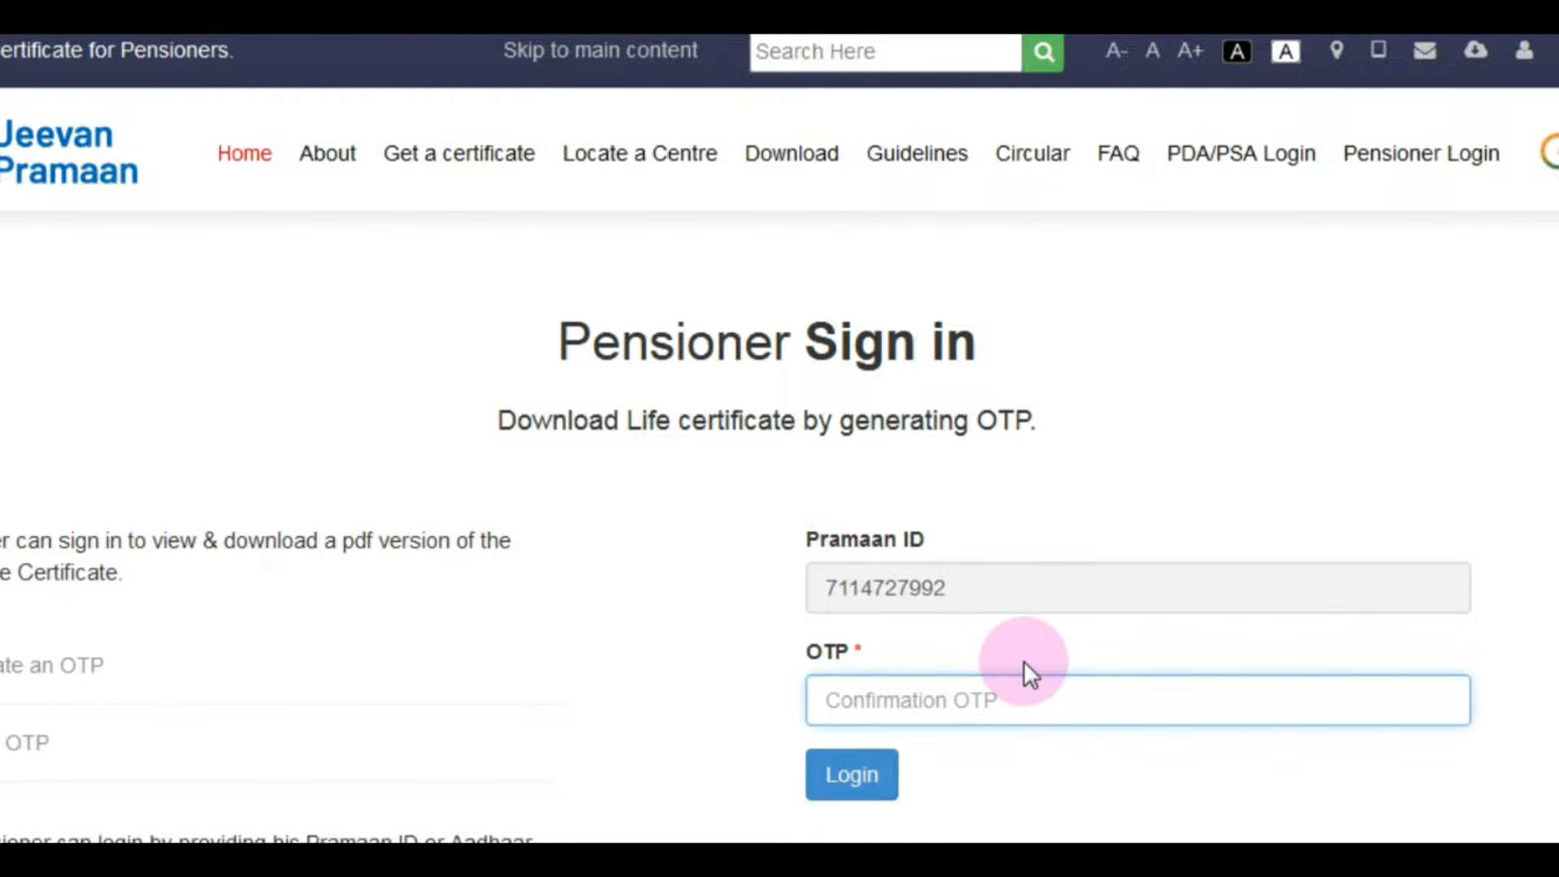
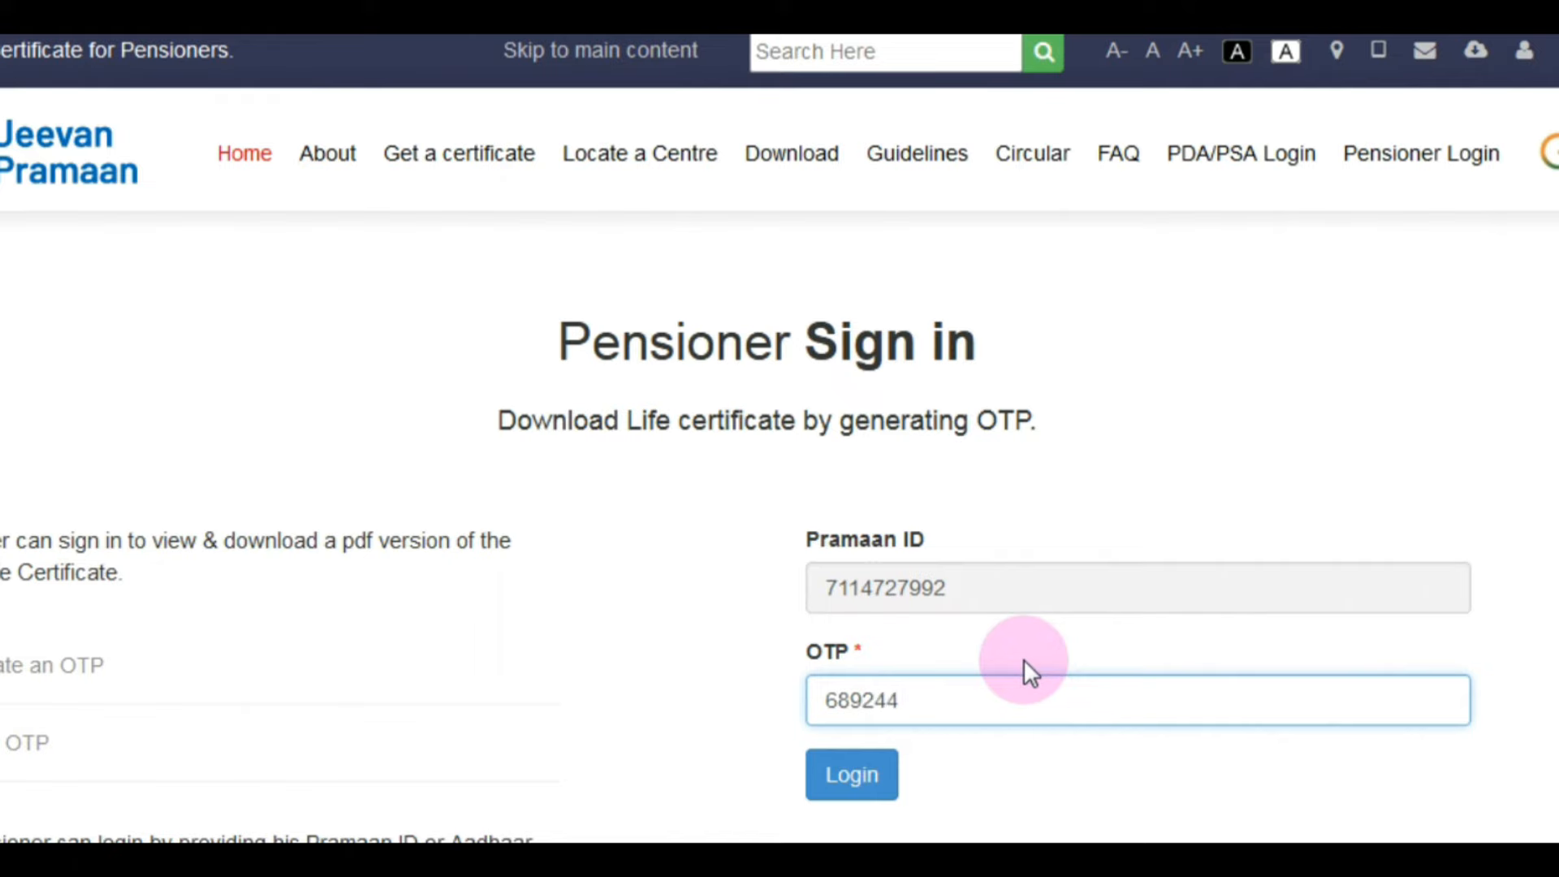
pyautogui.click(821, 784)
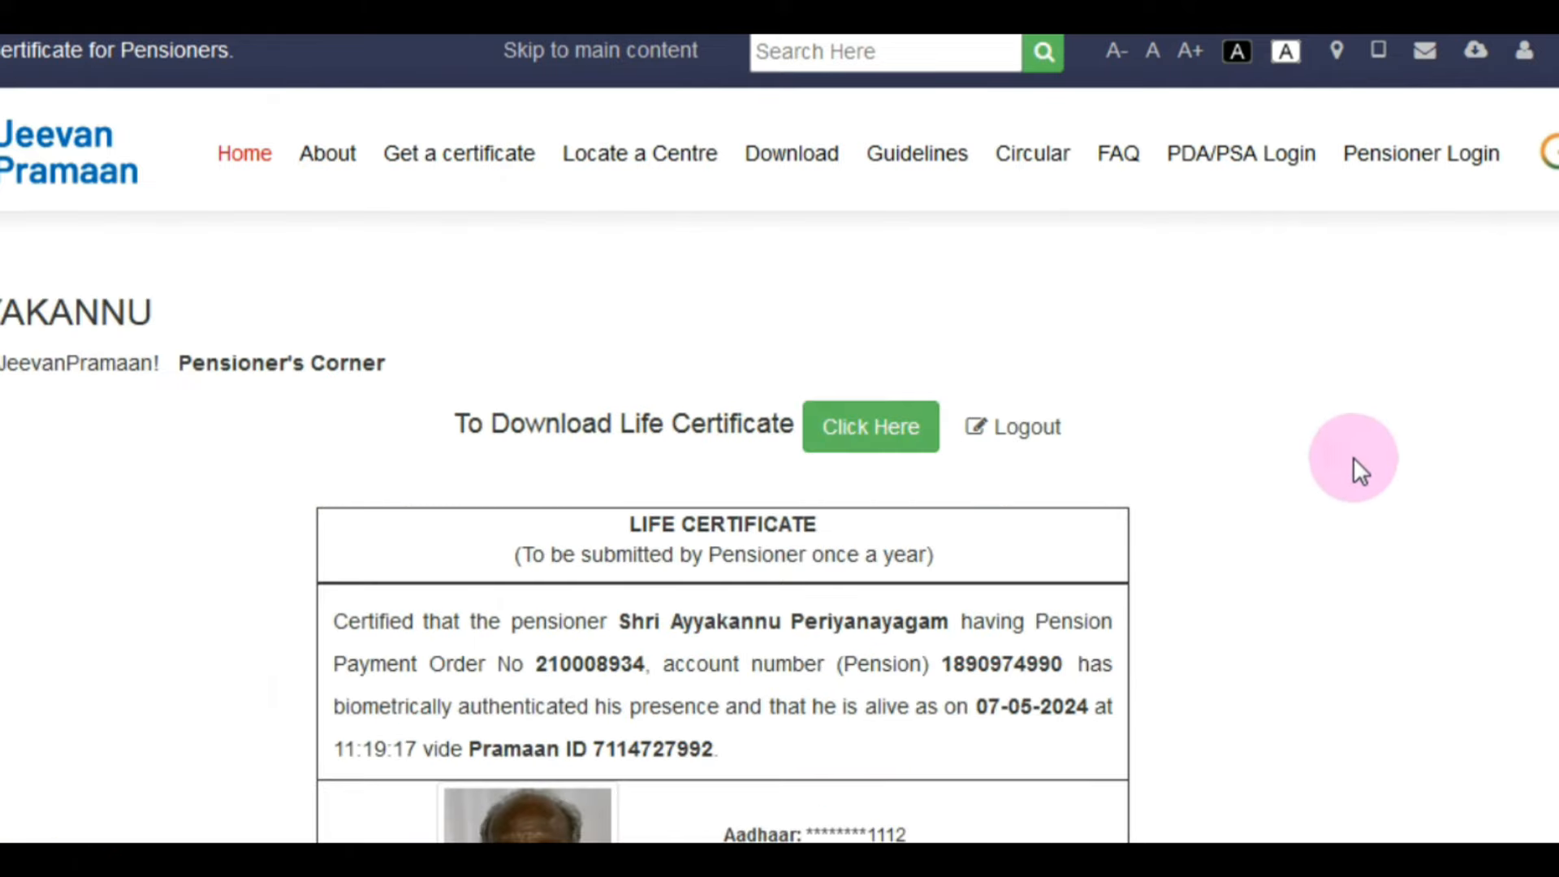
pyautogui.scroll(-2, 1361, 471)
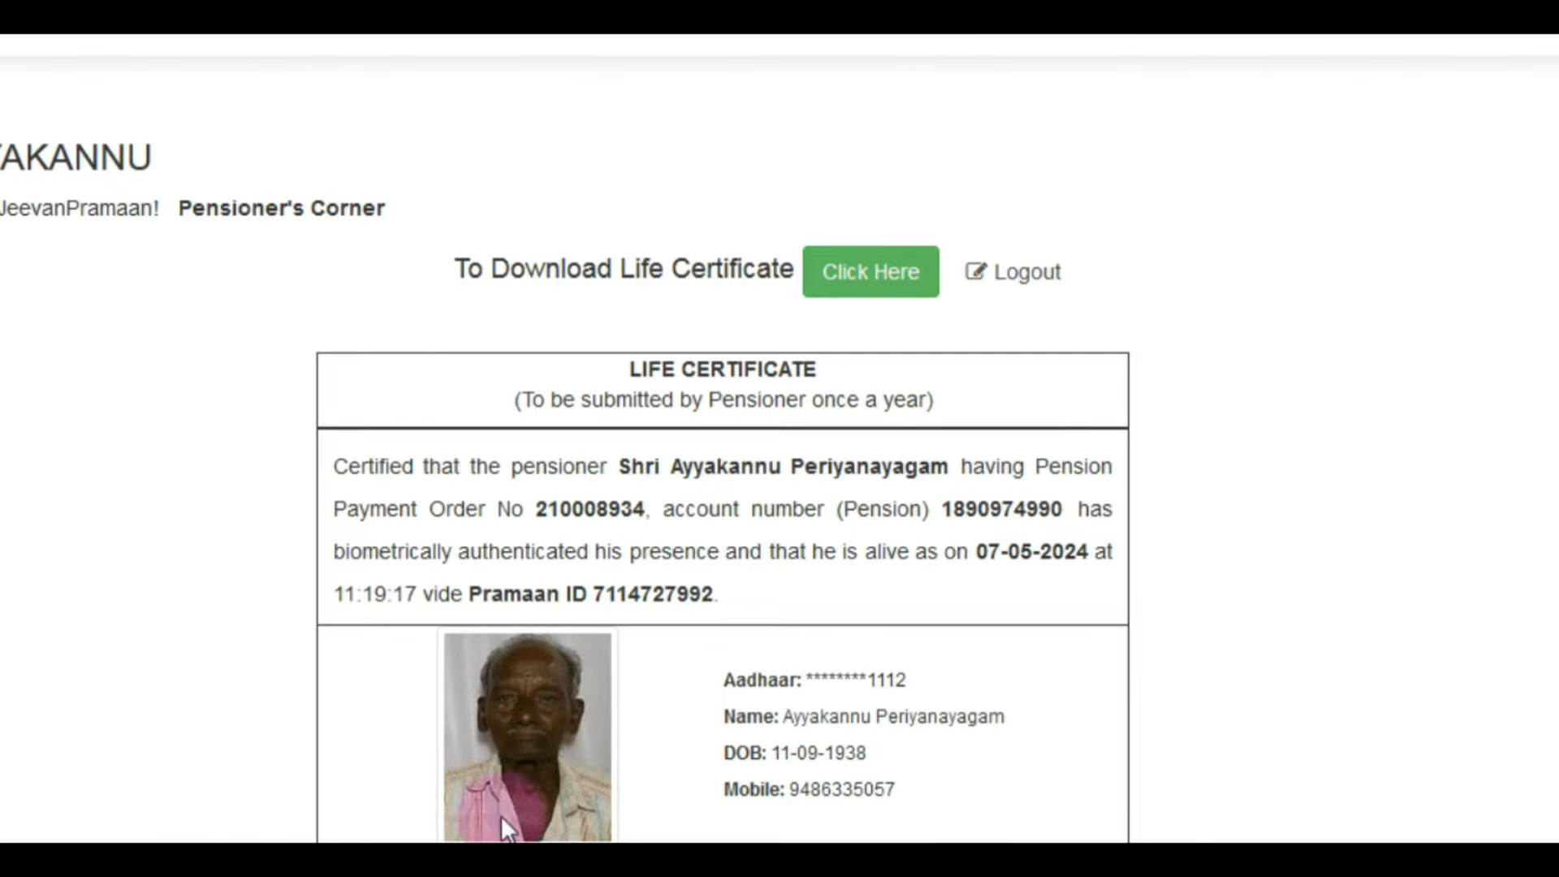
pyautogui.click(889, 286)
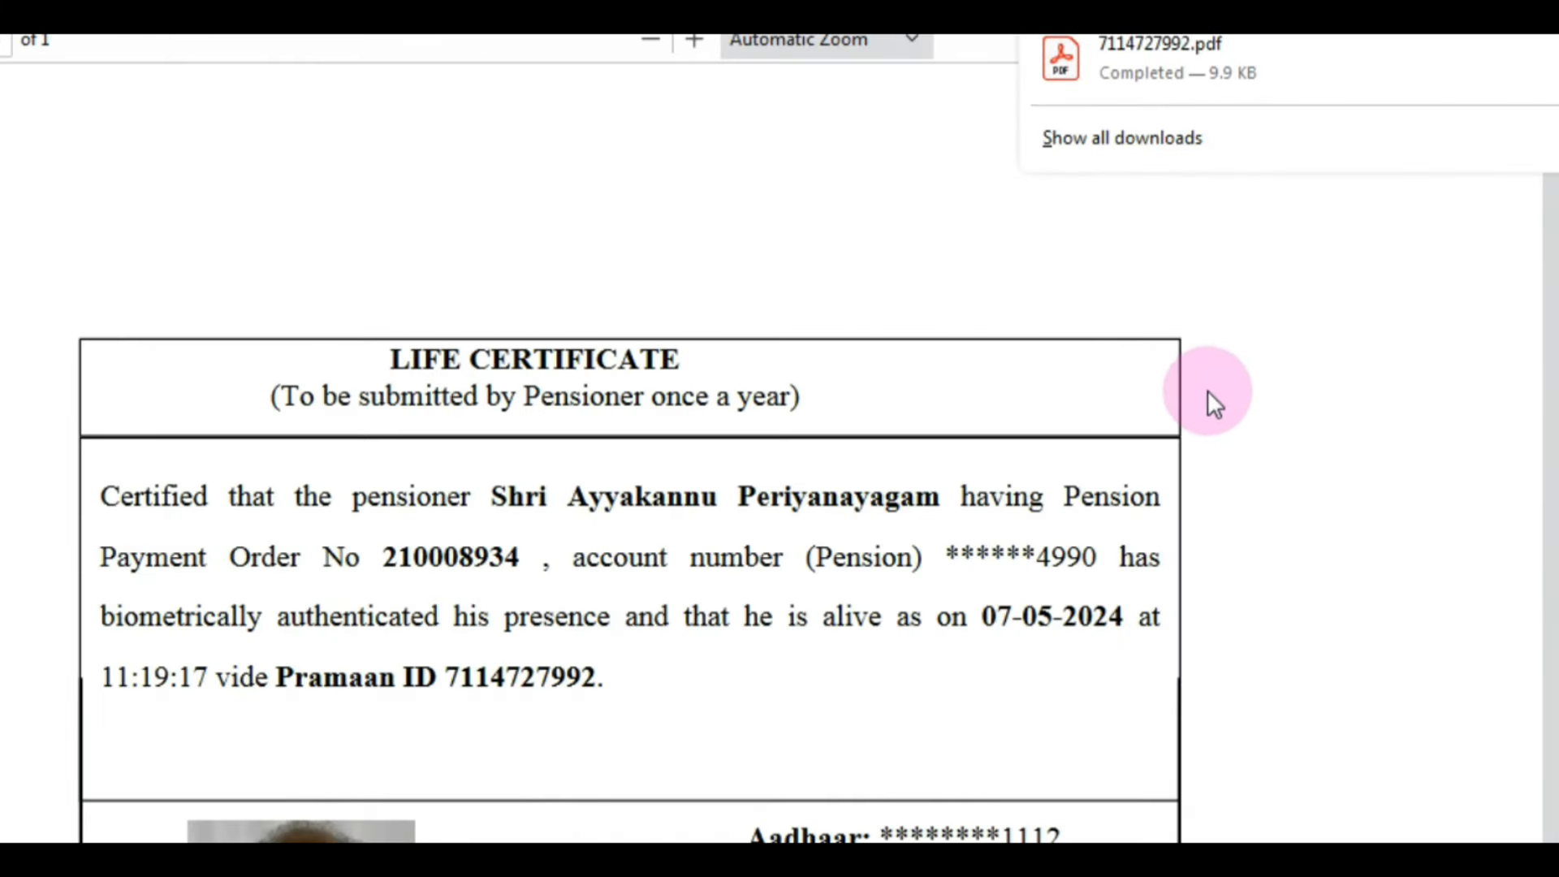
# Dismiss the downloads panel, scroll through the certificate PDF and bring up its print dialog.
pyautogui.click(1298, 372)
pyautogui.scroll(-10, 698, 373)
pyautogui.scroll(-2, 731, 471)
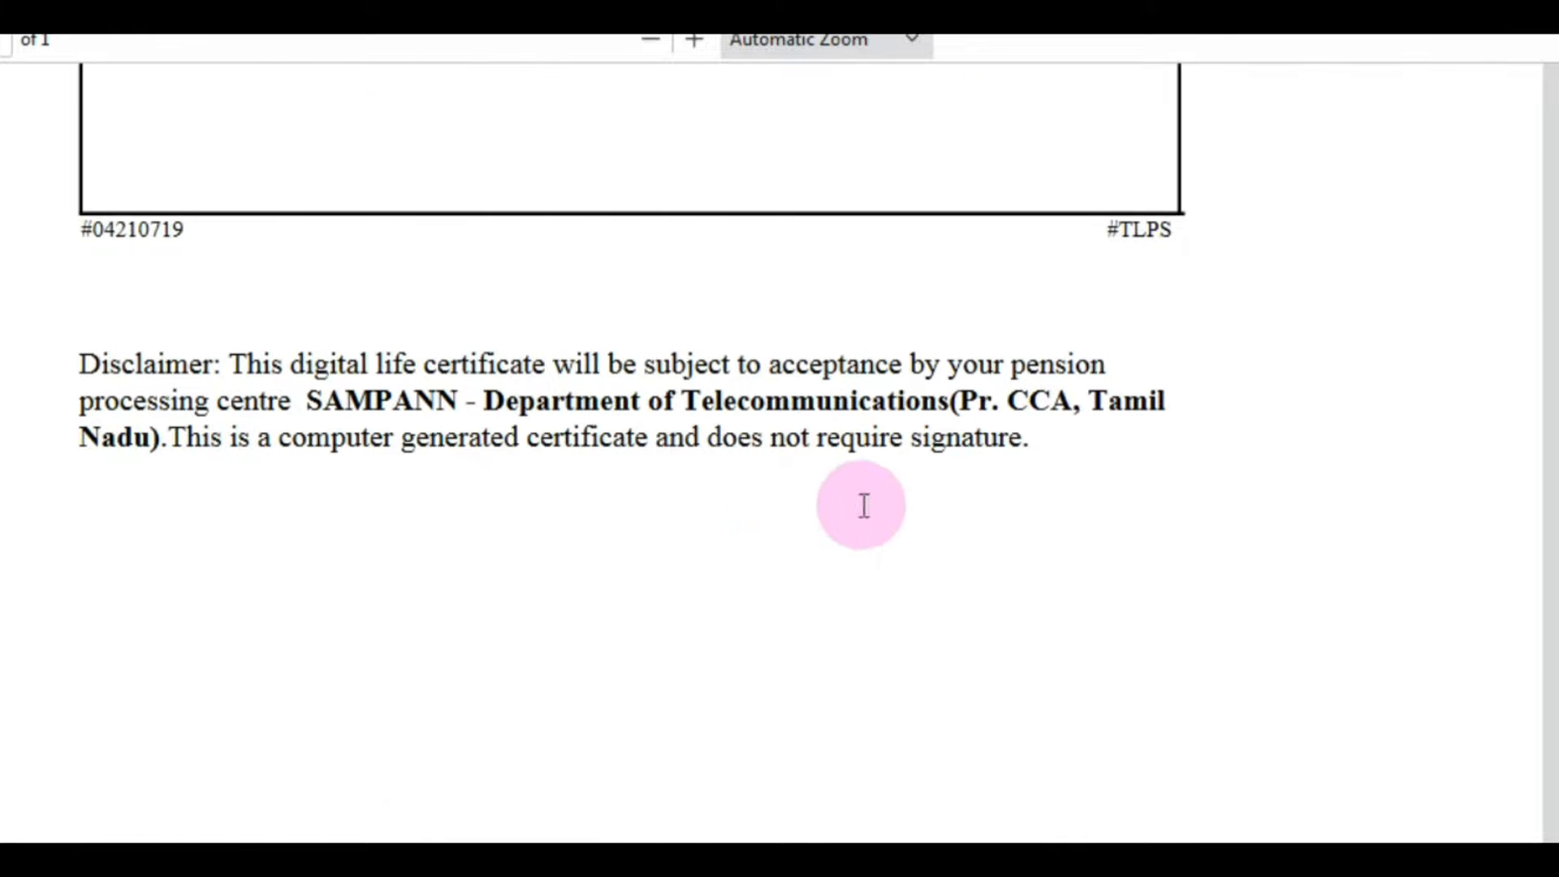
pyautogui.scroll(12, 893, 488)
pyautogui.scroll(-5, 940, 474)
pyautogui.scroll(5, 879, 459)
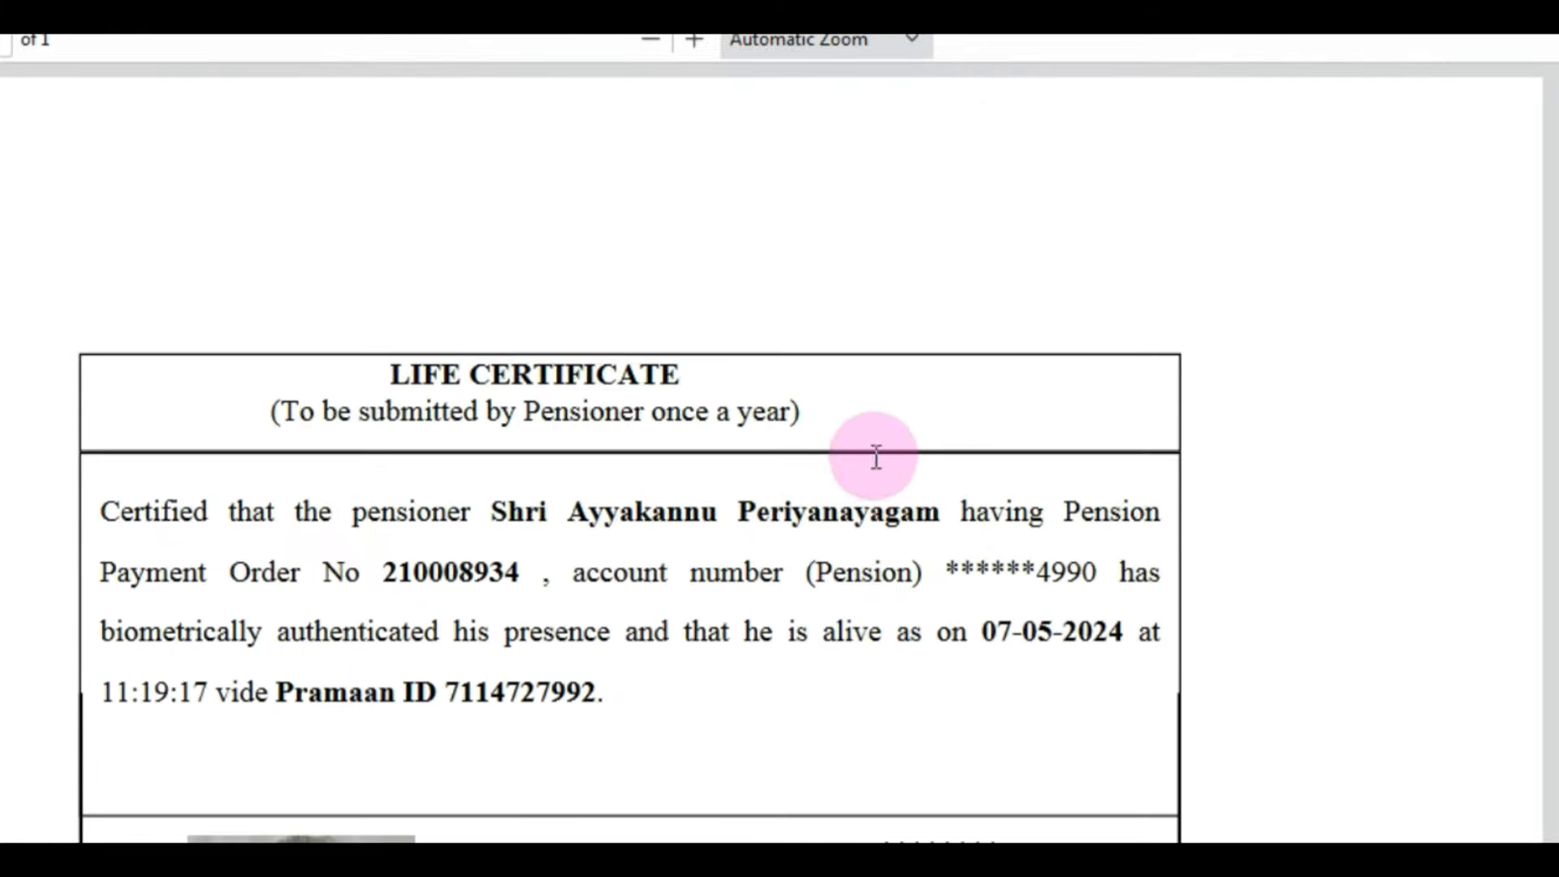
pyautogui.scroll(-5, 884, 442)
pyautogui.scroll(-5, 877, 470)
pyautogui.scroll(10, 1278, 292)
pyautogui.scroll(1, 1271, 281)
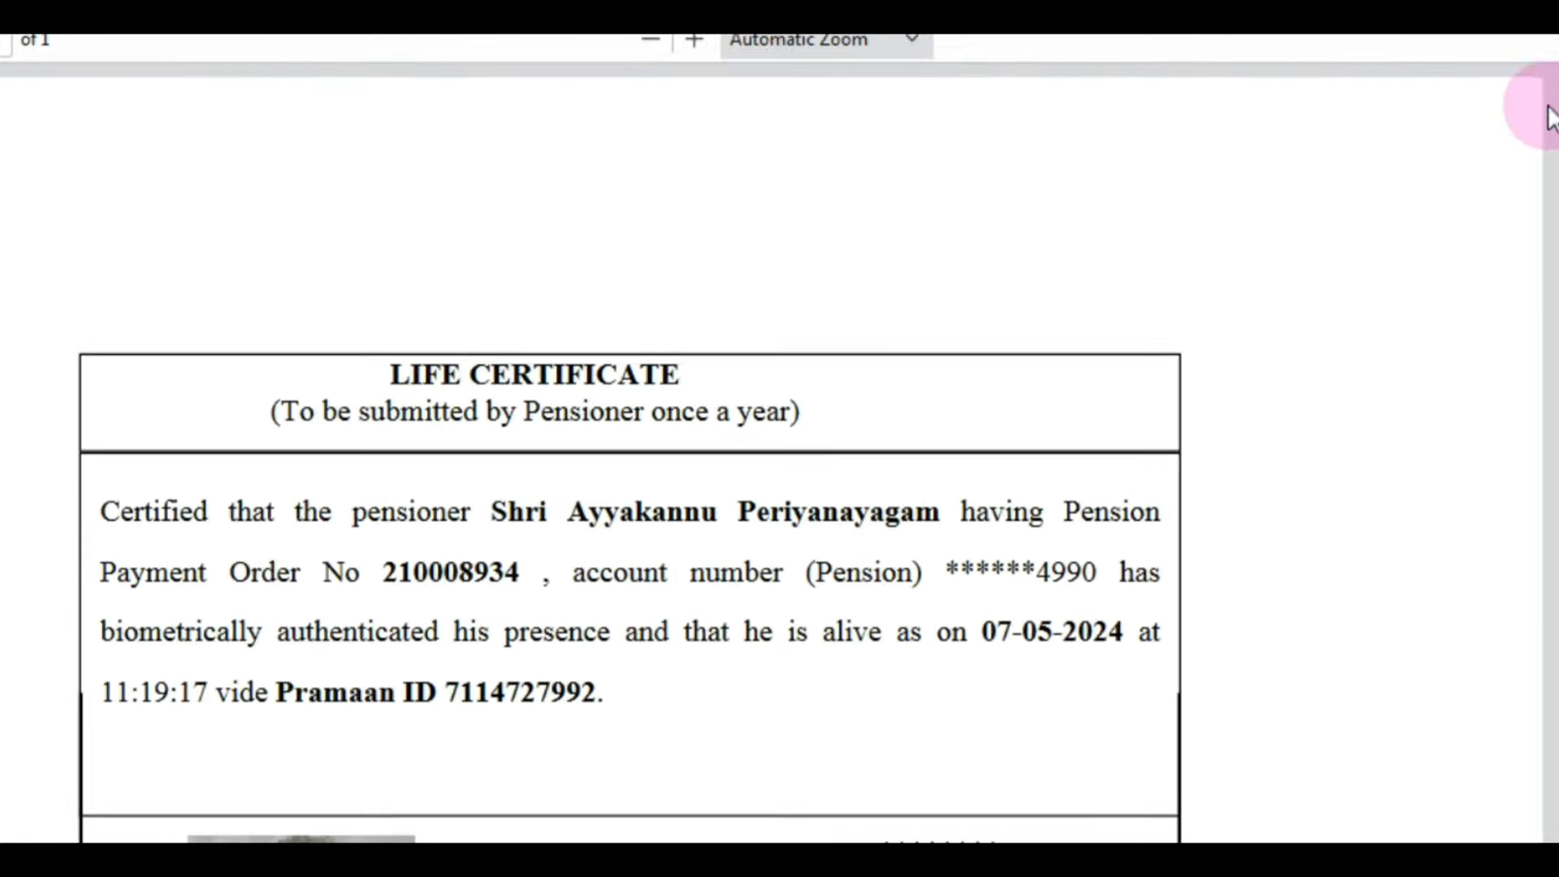
pyautogui.click(1557, 47)
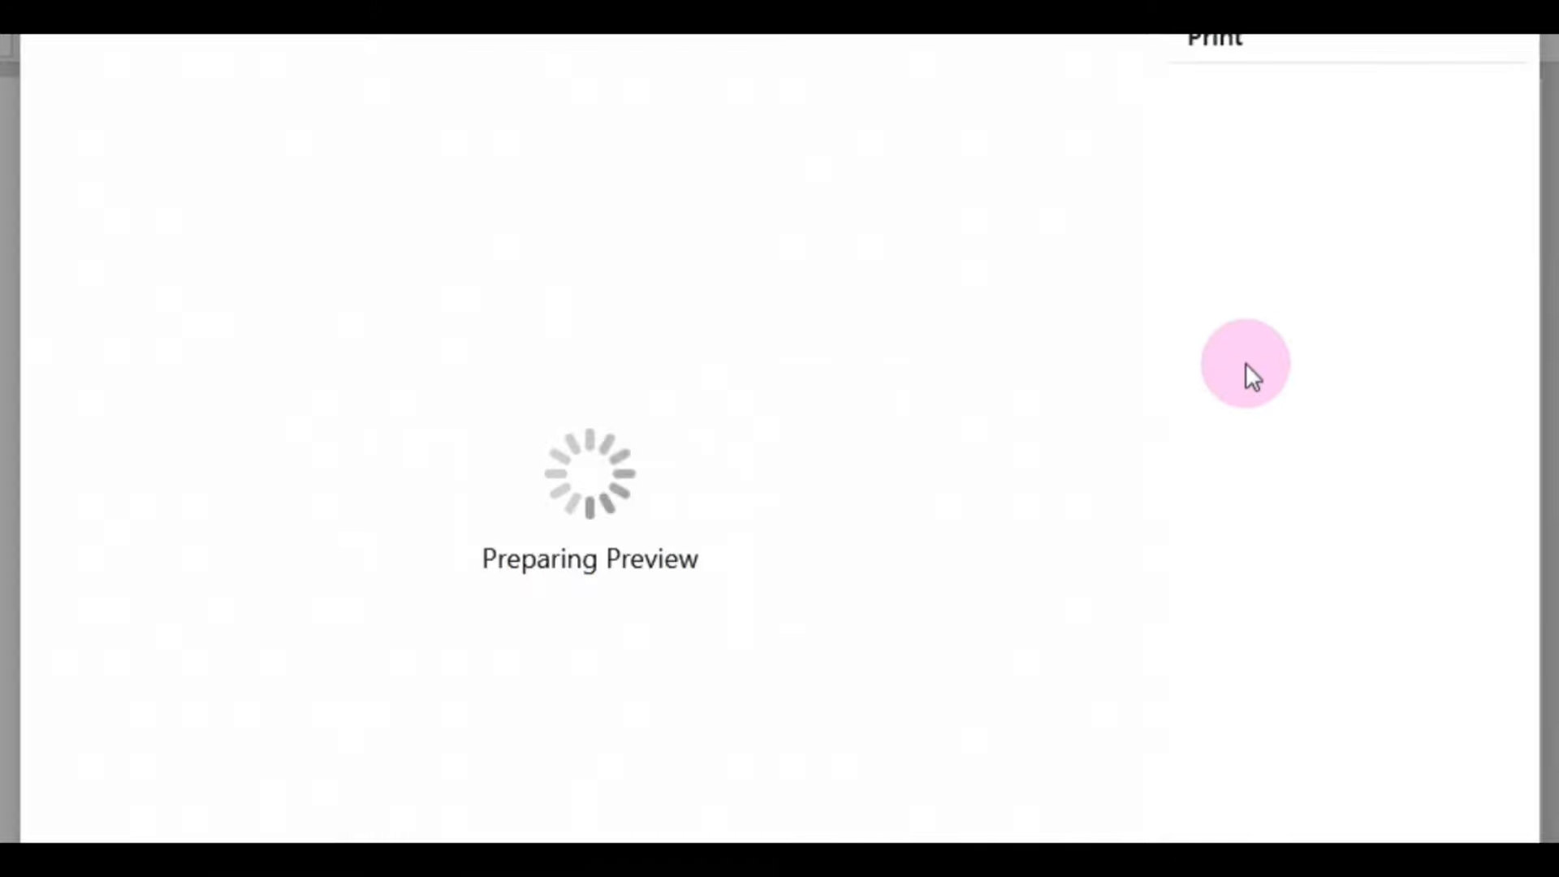